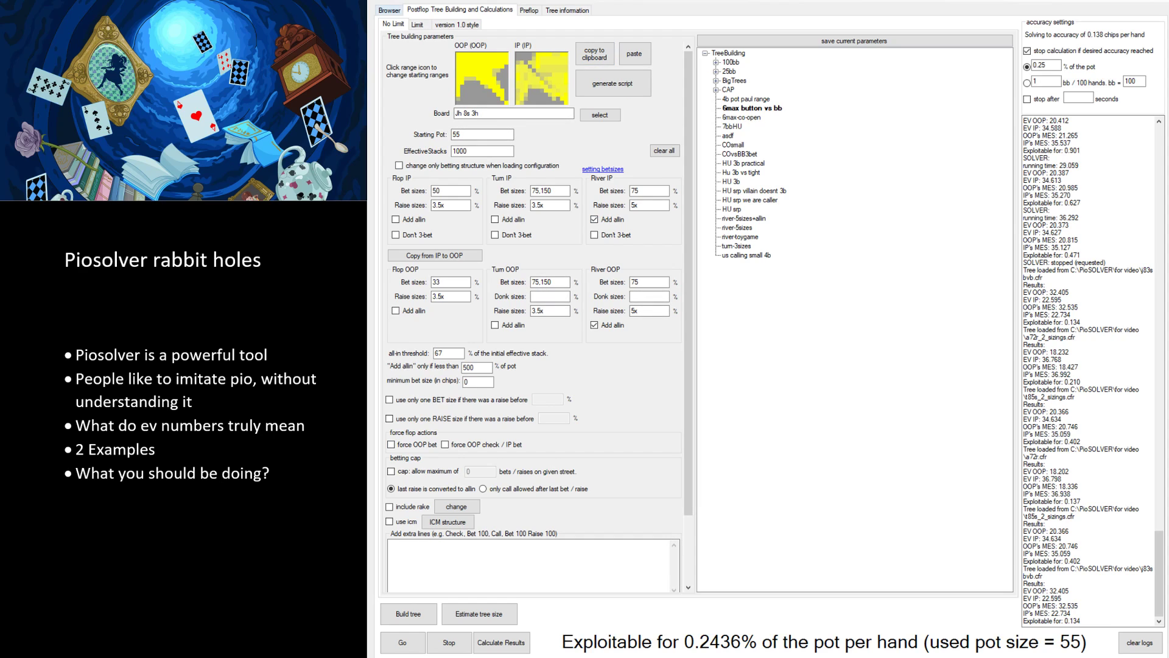
# Load the saved j83s bvb tree and view its root decision (pot 55, stacks 1000) in the Browser
pyautogui.hotkey('ctrl', 'o')
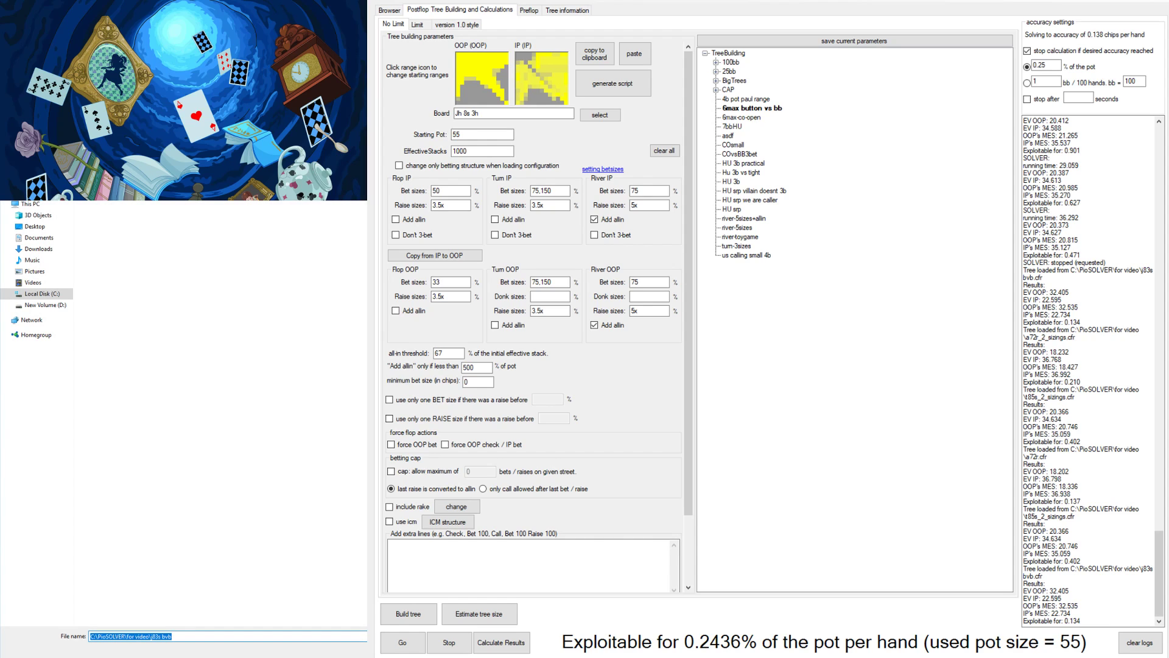
pyautogui.press('Return')
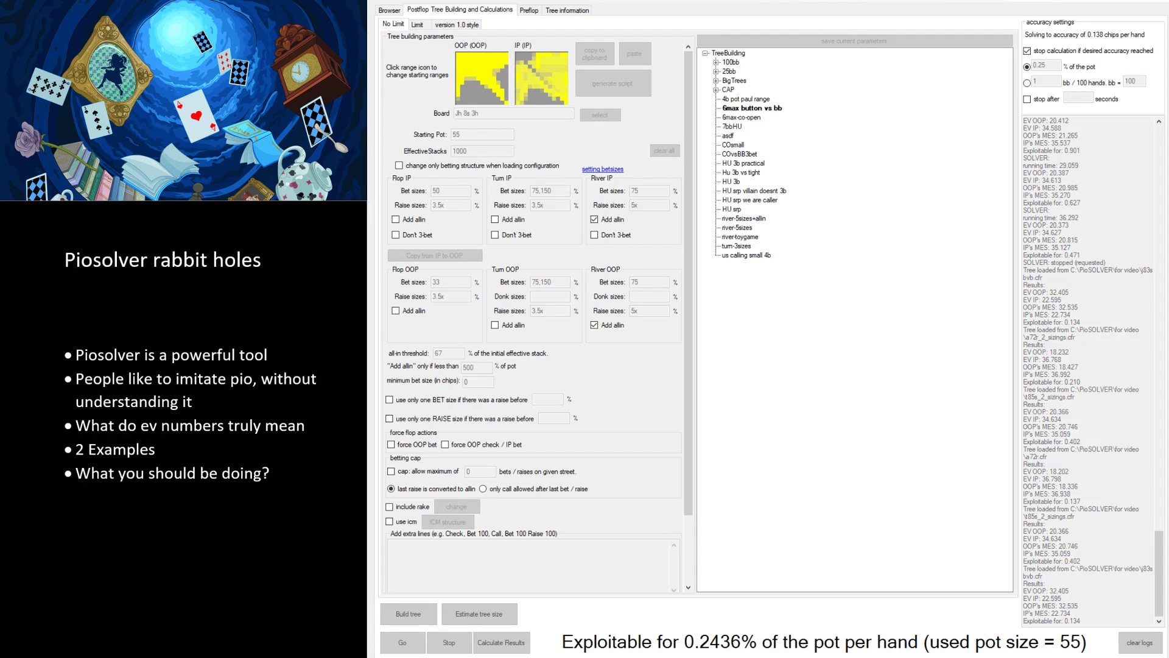
pyautogui.click(390, 11)
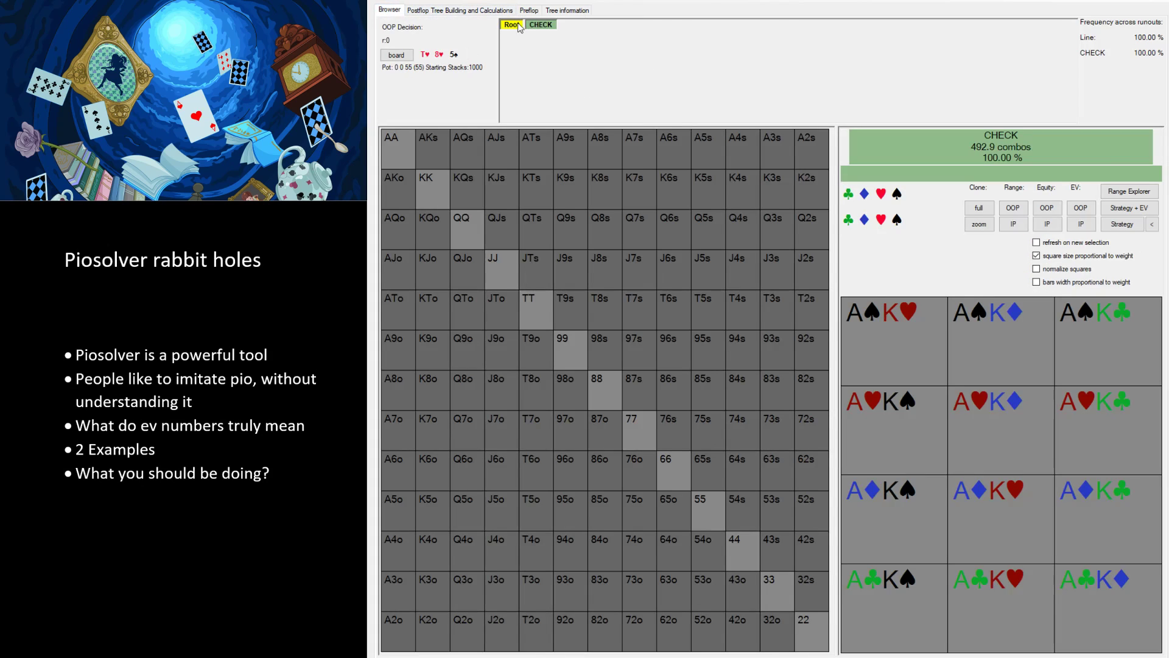
# Follow check, bet 36, call, K♥ turn, check and show IP's turn strategy (bet 95 48.42%, check 49.72%)
pyautogui.click(538, 25)
pyautogui.click(1122, 224)
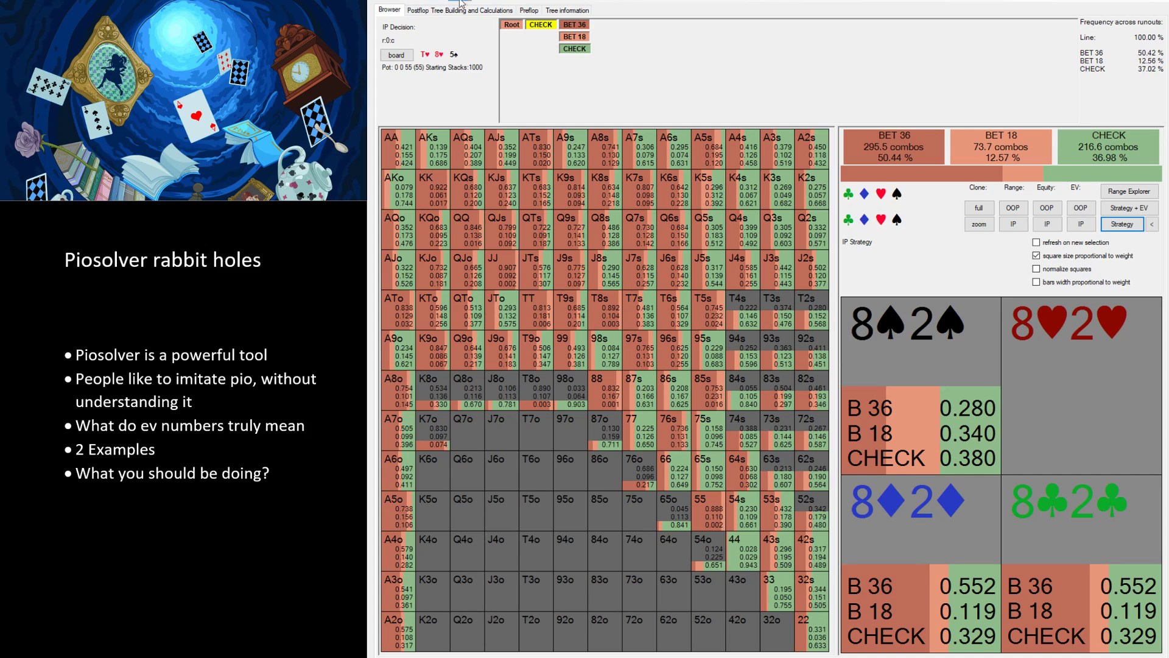
pyautogui.click(582, 27)
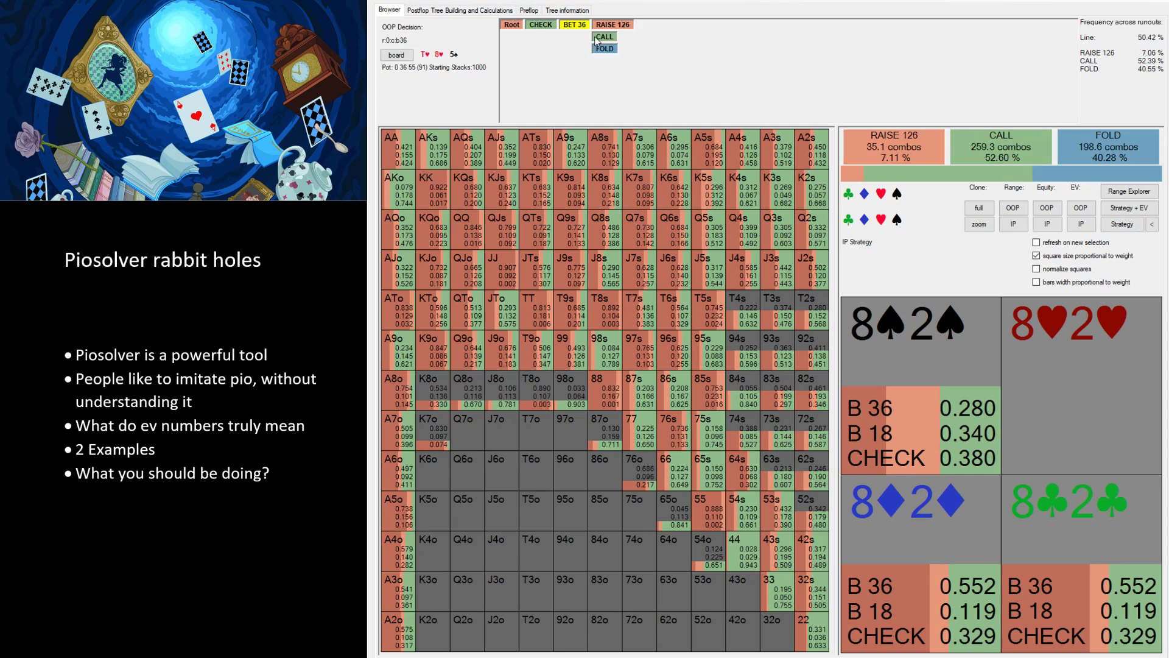
pyautogui.click(600, 36)
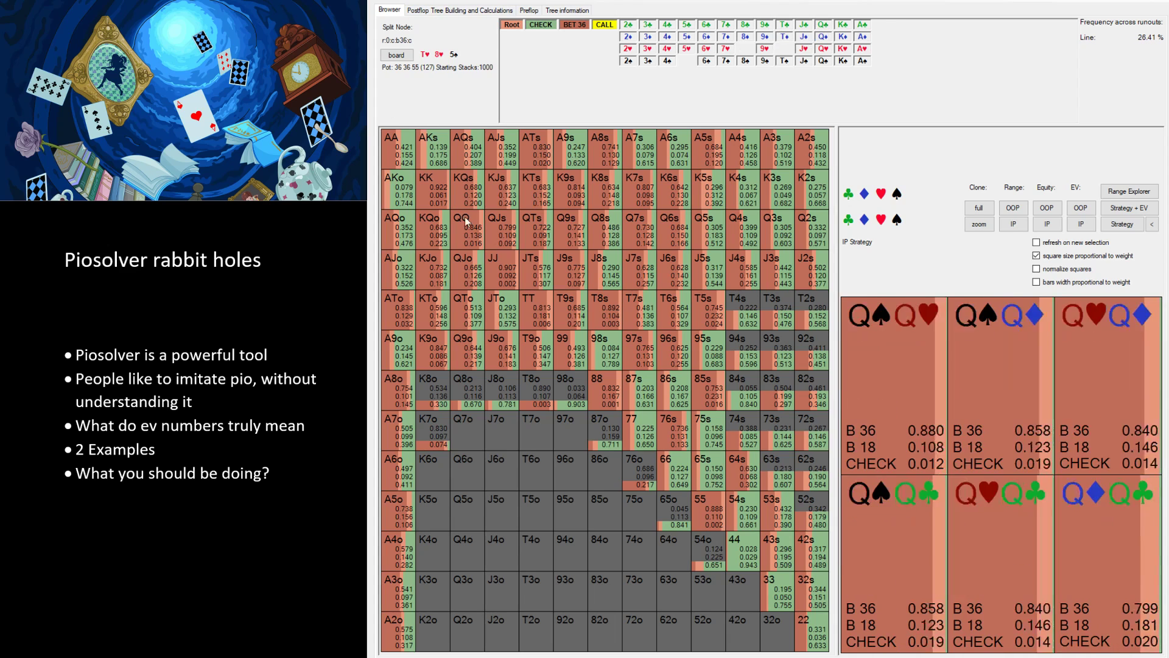
pyautogui.click(843, 48)
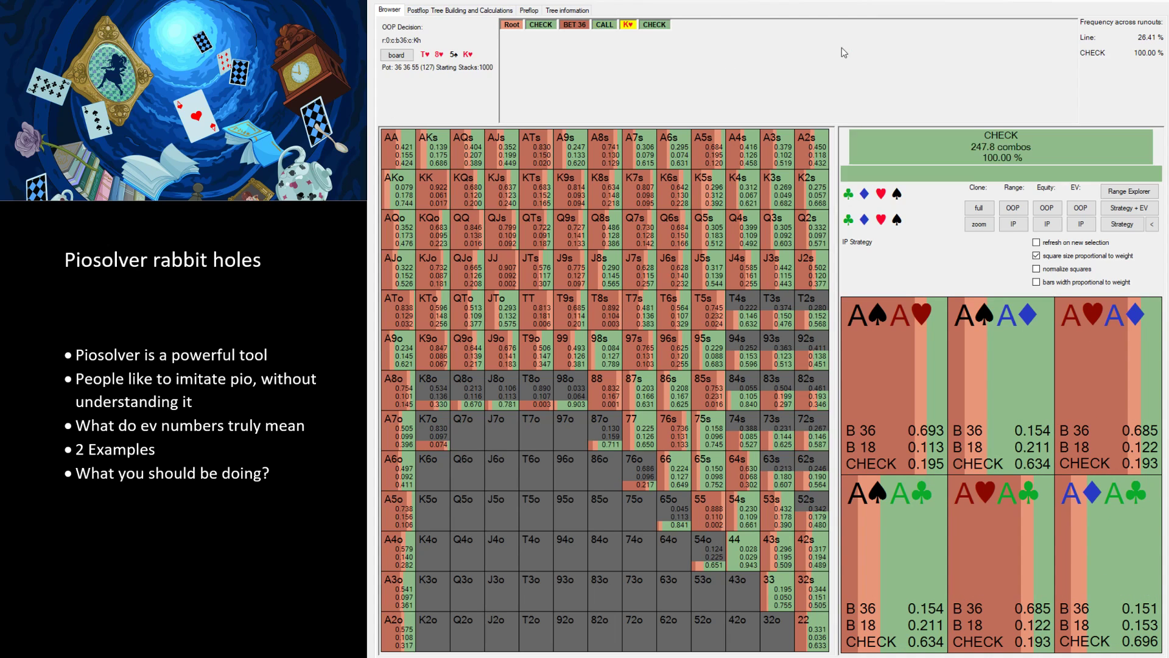
pyautogui.click(668, 26)
pyautogui.click(1122, 224)
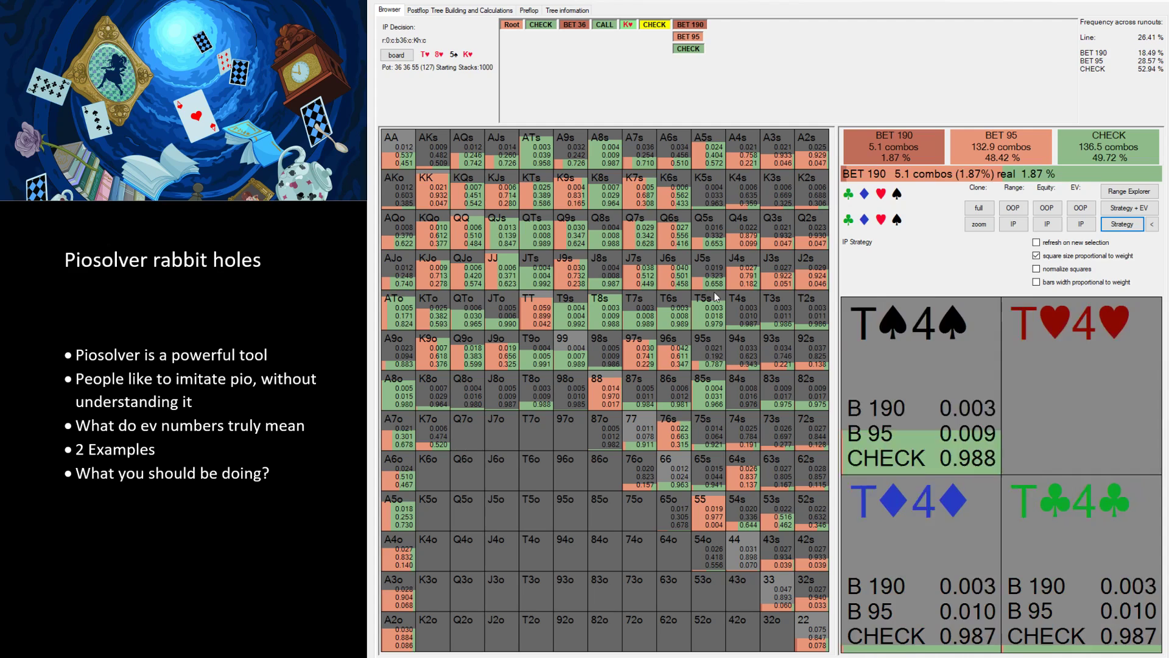
# Follow bet 95, call, 2♦ river, check and show OOP's EVs facing 238 (call 44.48%, fold 43.93%)
pyautogui.click(692, 38)
pyautogui.click(718, 39)
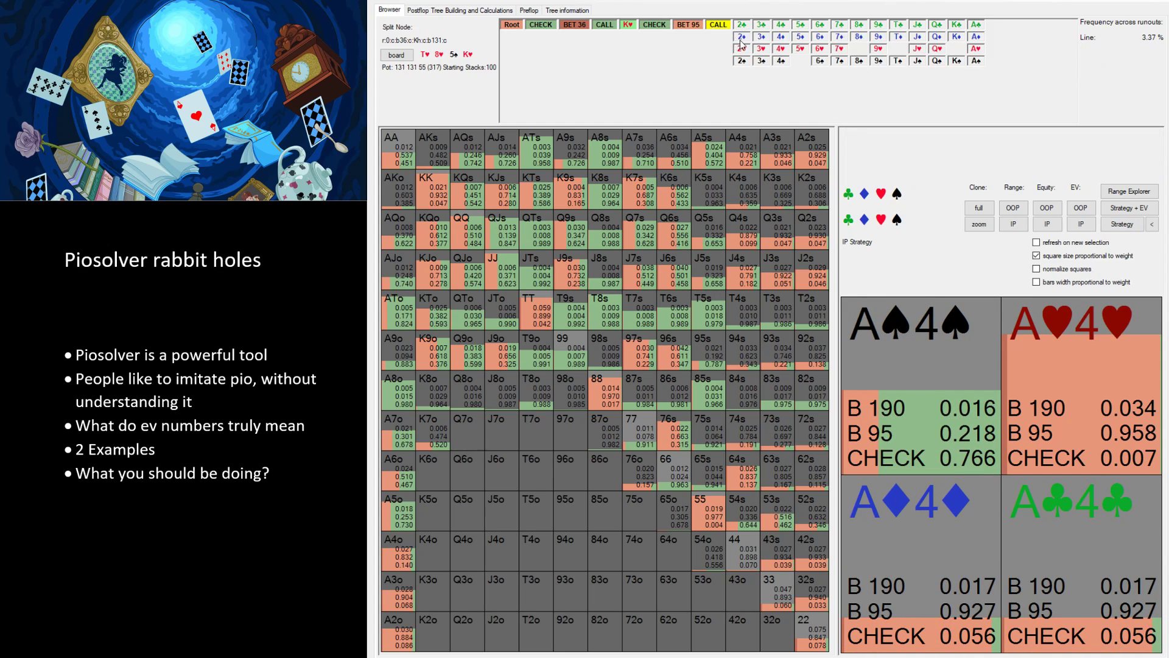
pyautogui.click(741, 45)
pyautogui.click(768, 27)
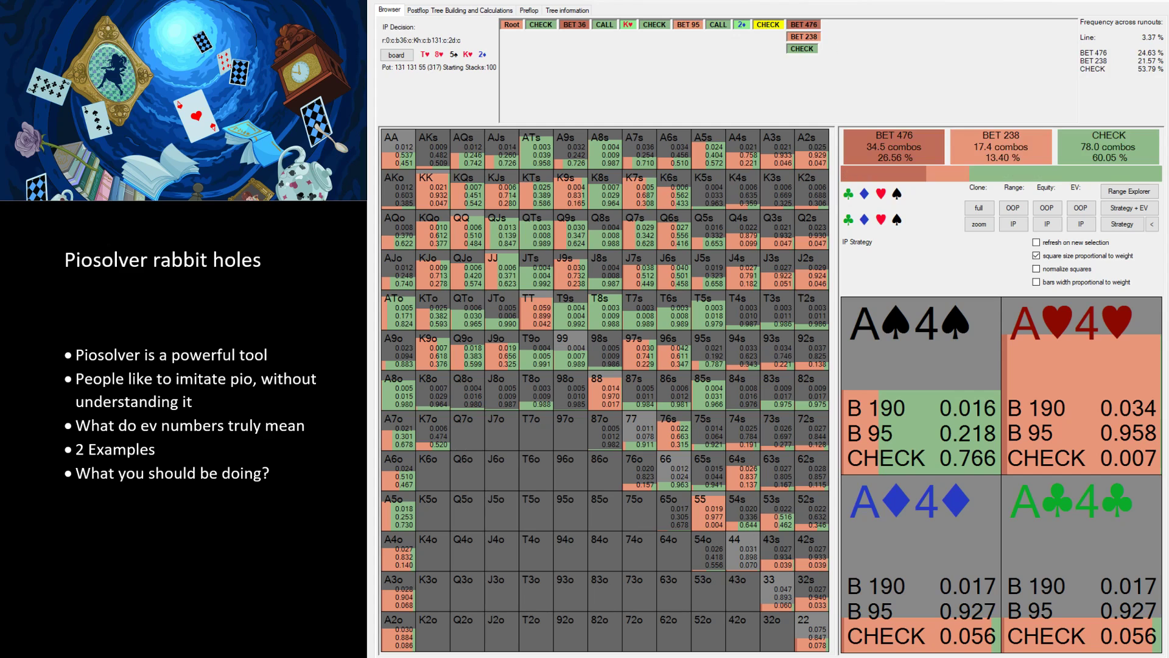
pyautogui.click(1130, 225)
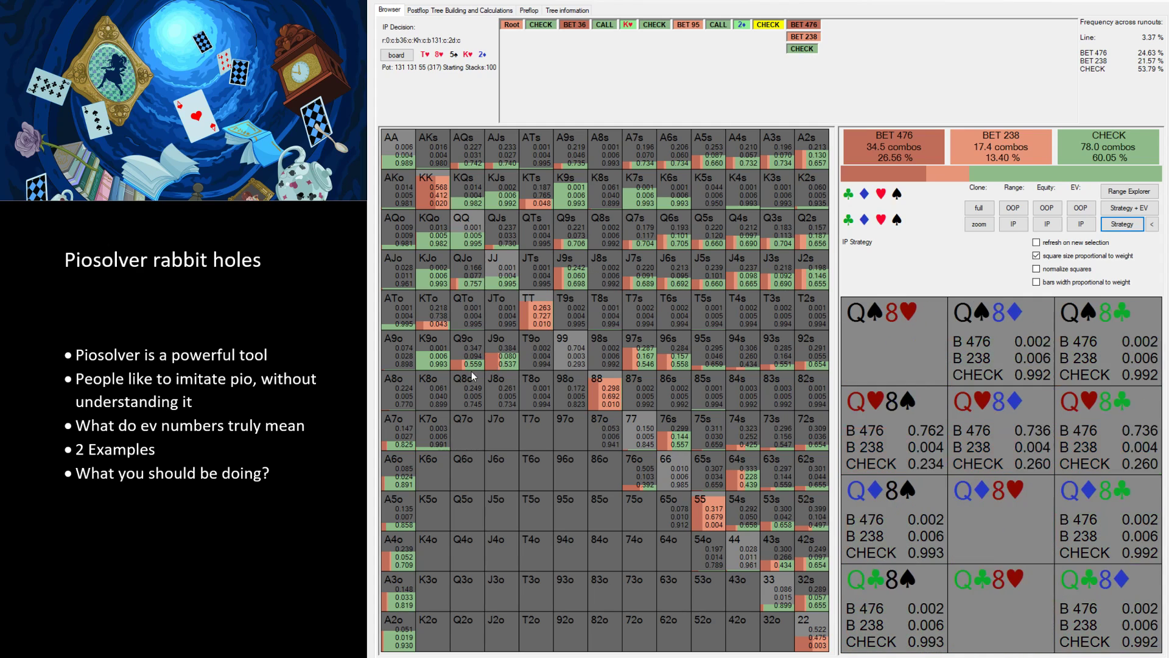
pyautogui.click(803, 36)
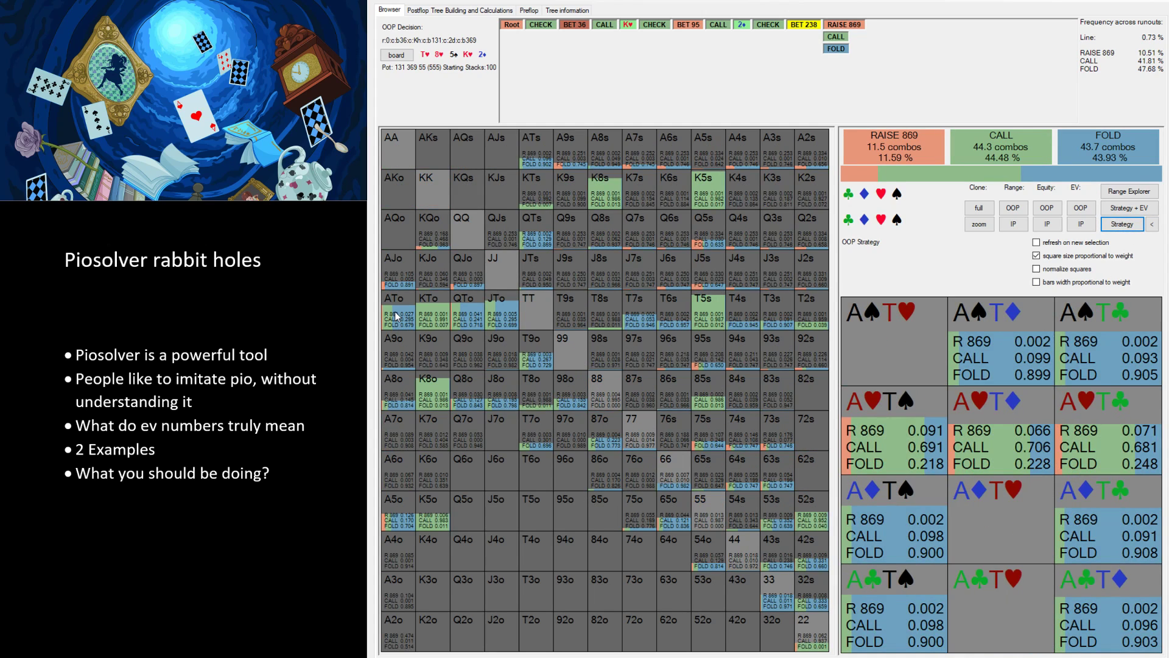
pyautogui.click(1129, 208)
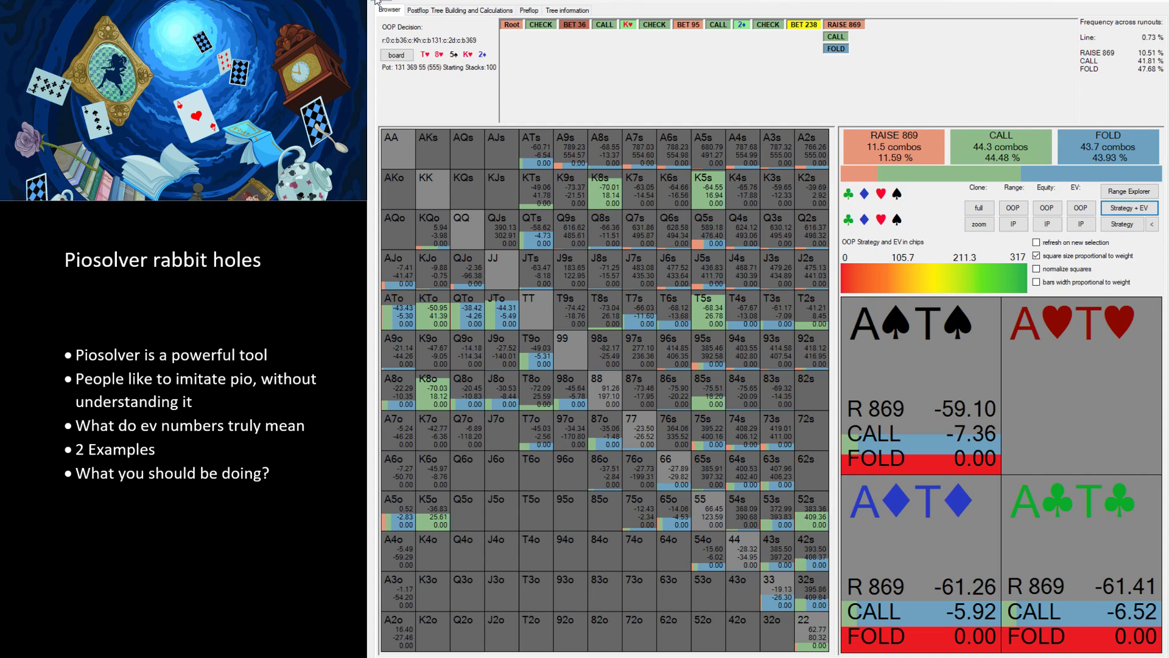
# Load the saved a72r_2_sizings tree and view its building settings: board Ah 7c 2x, pot 55, stacks 1000
pyautogui.hotkey('ctrl', 's')
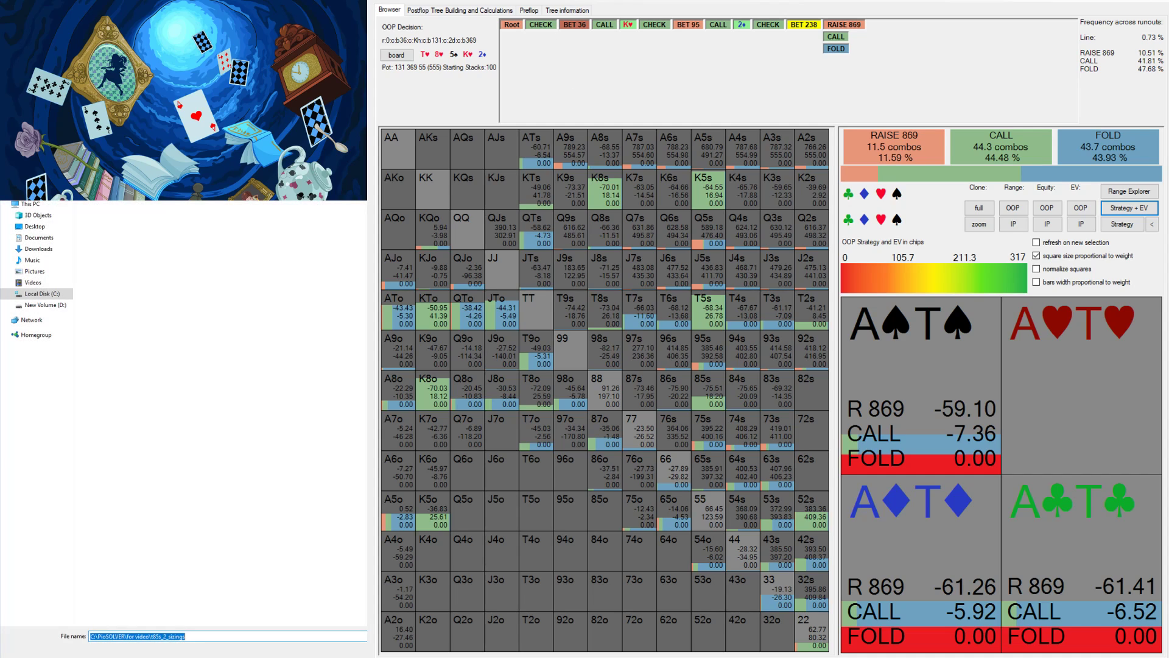
pyautogui.press('Return')
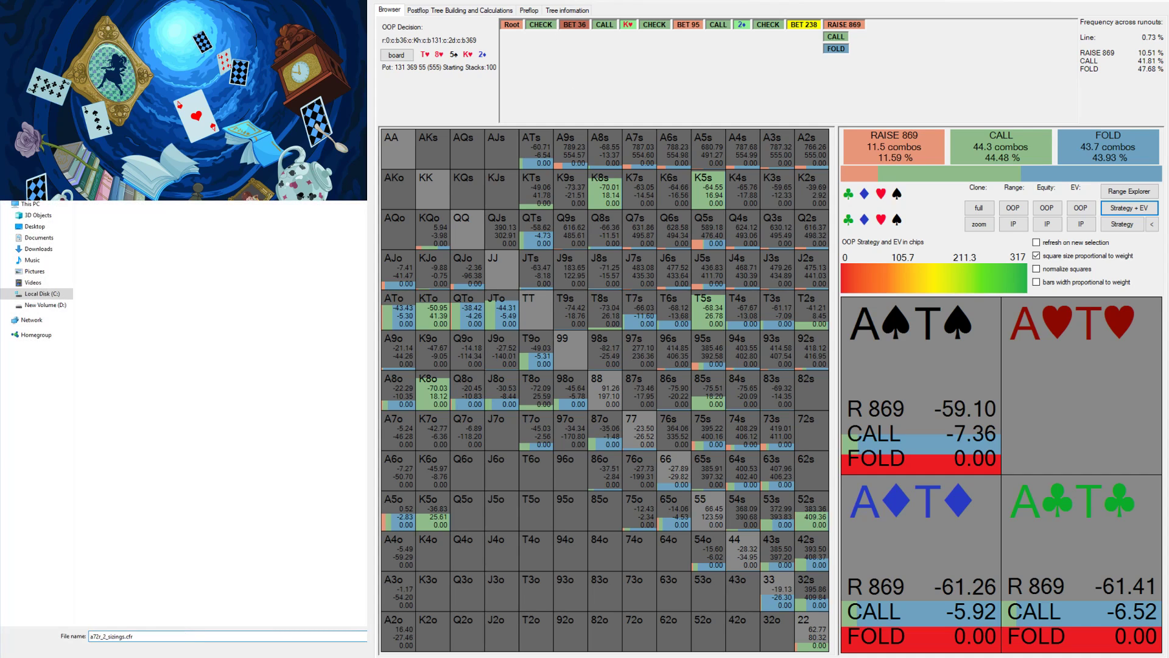
pyautogui.click(475, 17)
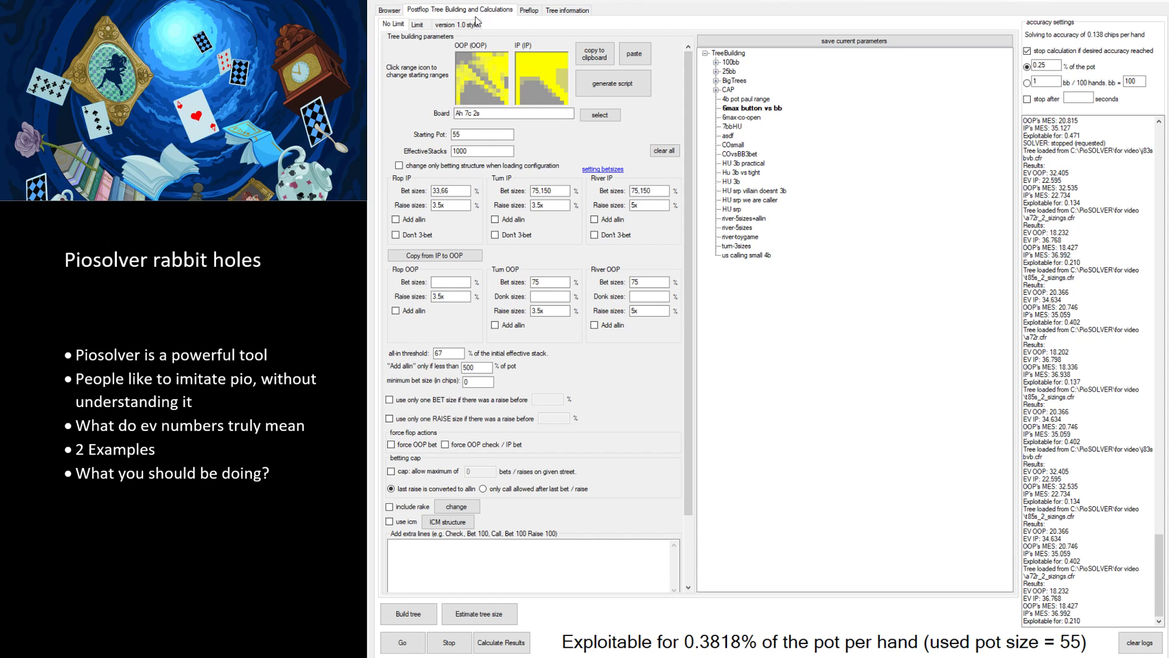
# Show IP's flop strategy with EVs after the check: bet 18 91.45%, bet 36 3.20%, check 5.35%
pyautogui.click(389, 10)
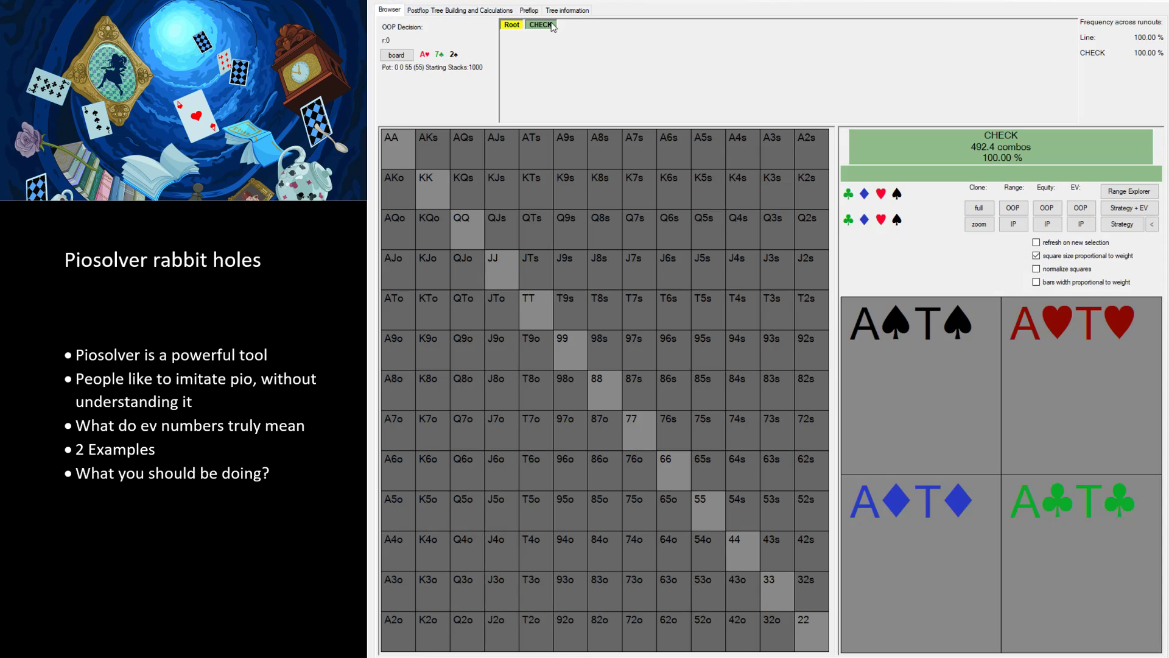
pyautogui.click(540, 25)
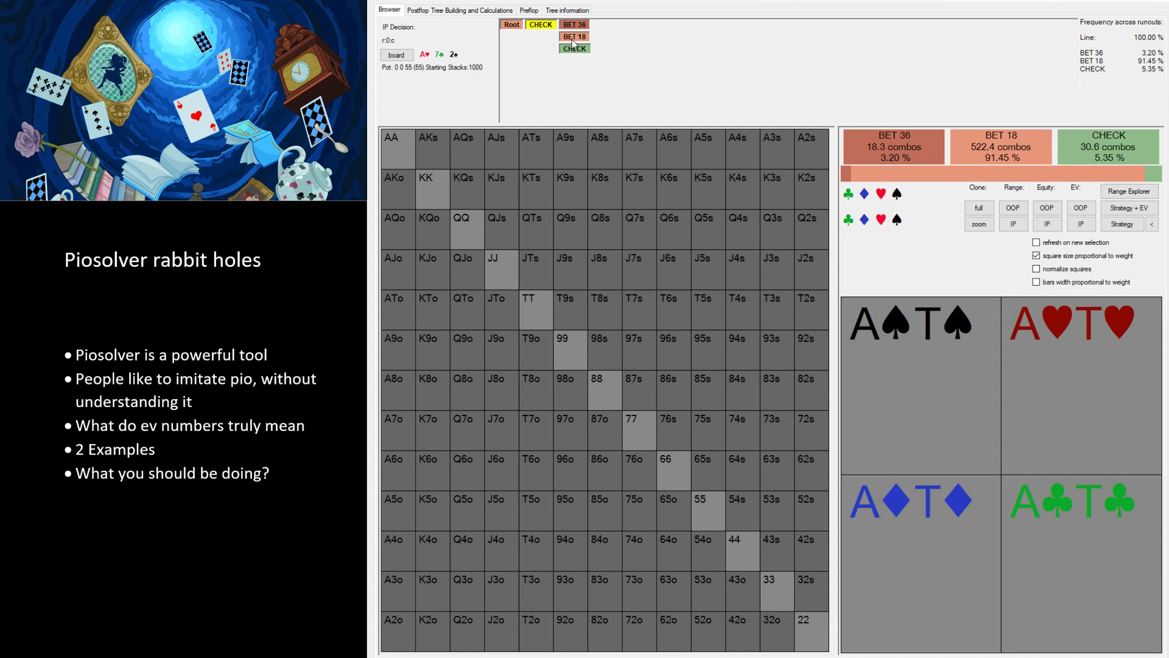
pyautogui.click(572, 38)
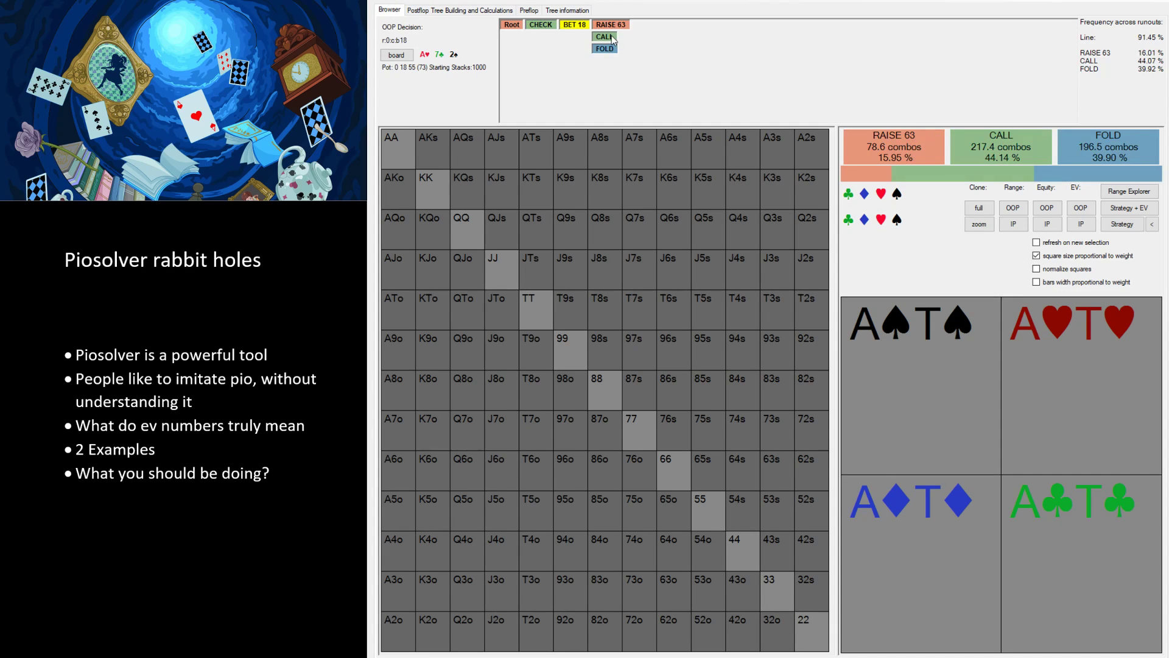
pyautogui.click(611, 35)
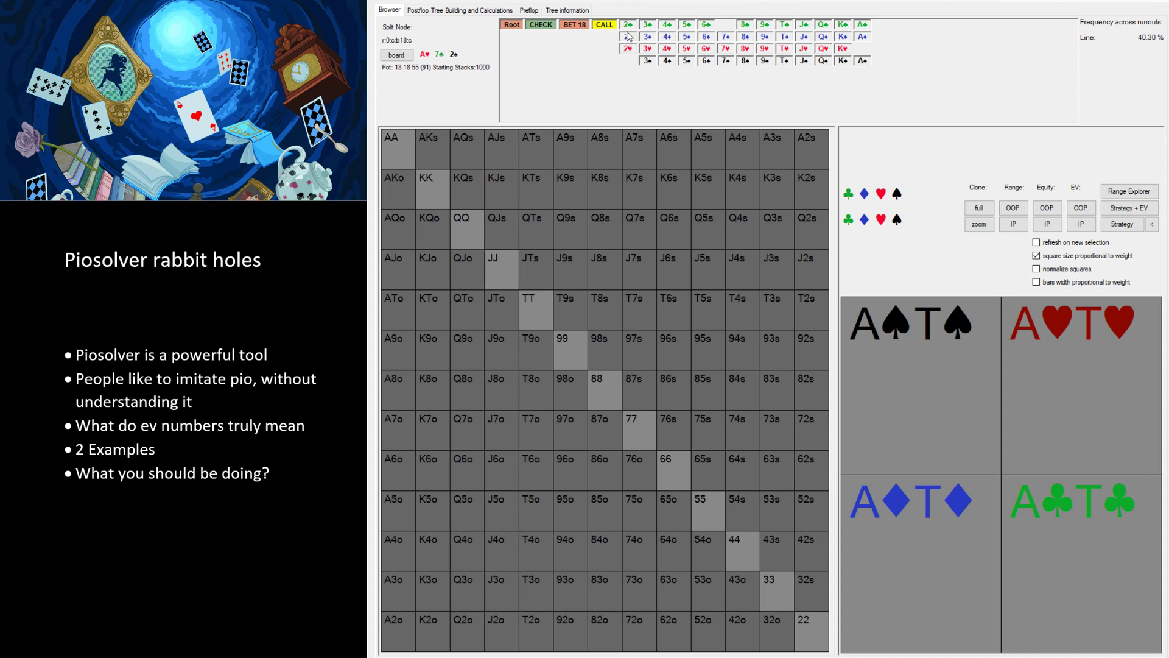
pyautogui.click(786, 37)
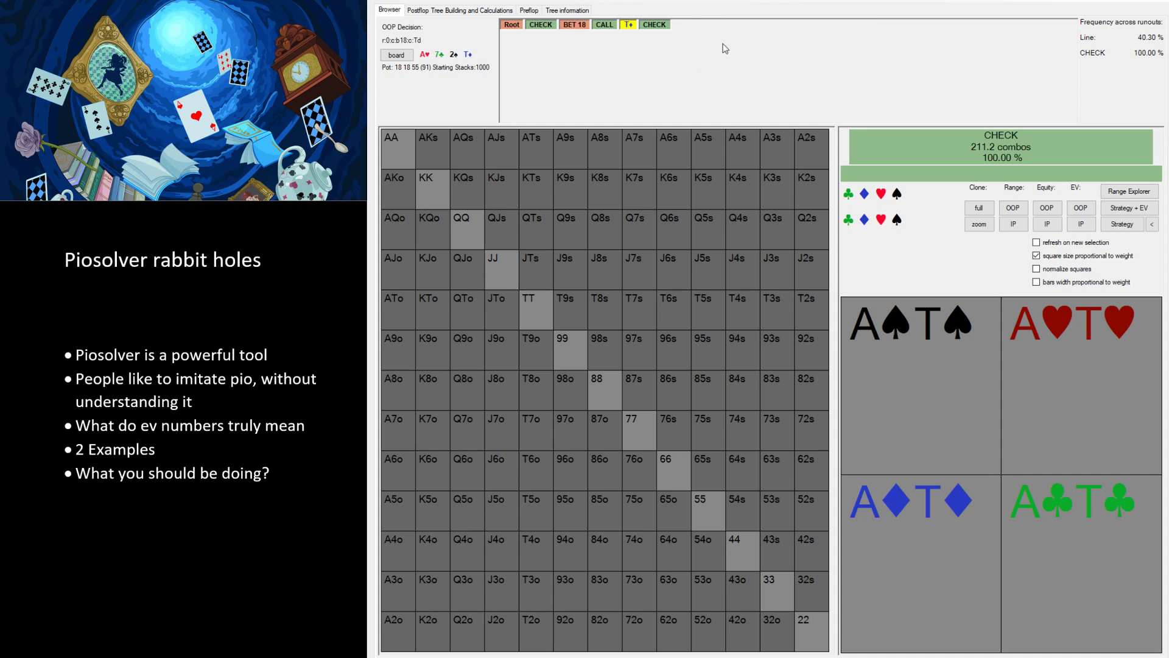
pyautogui.click(533, 28)
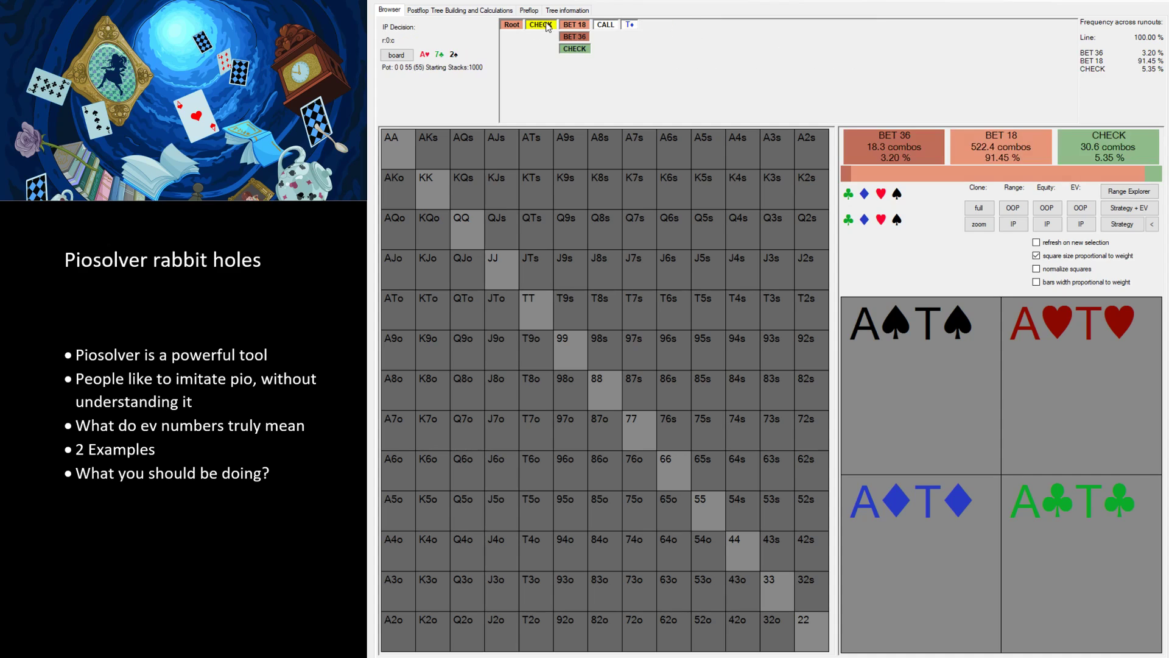
pyautogui.click(1130, 208)
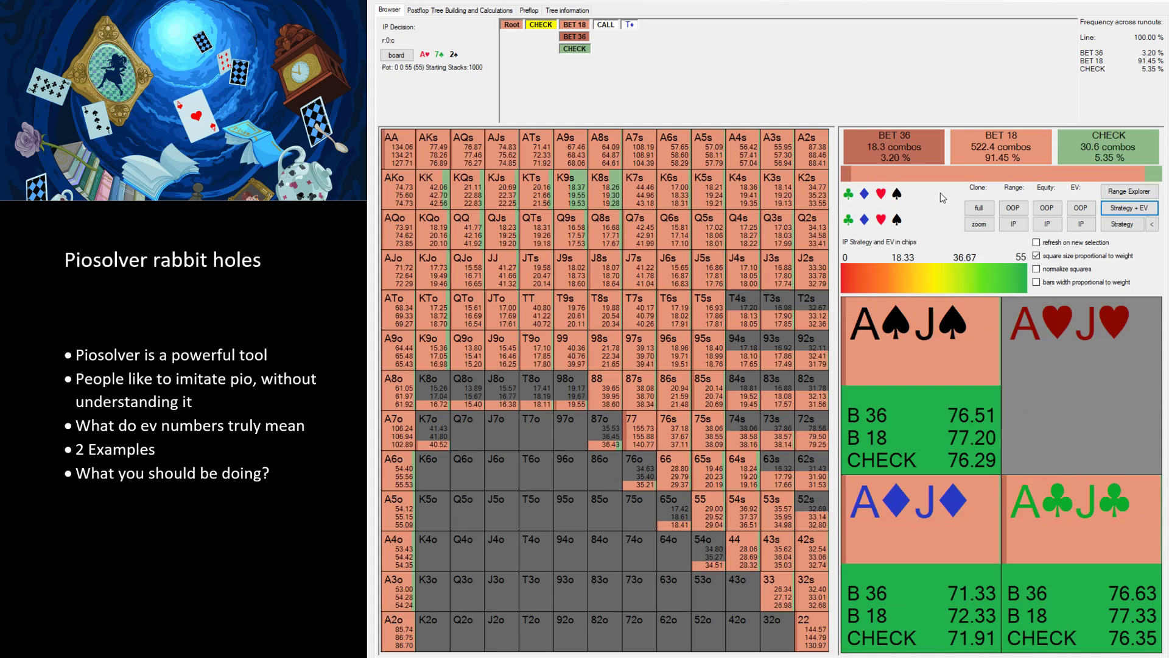
# Display IP's per-hand EV in chips at the flop, totalling 36.768 chips
pyautogui.click(1081, 224)
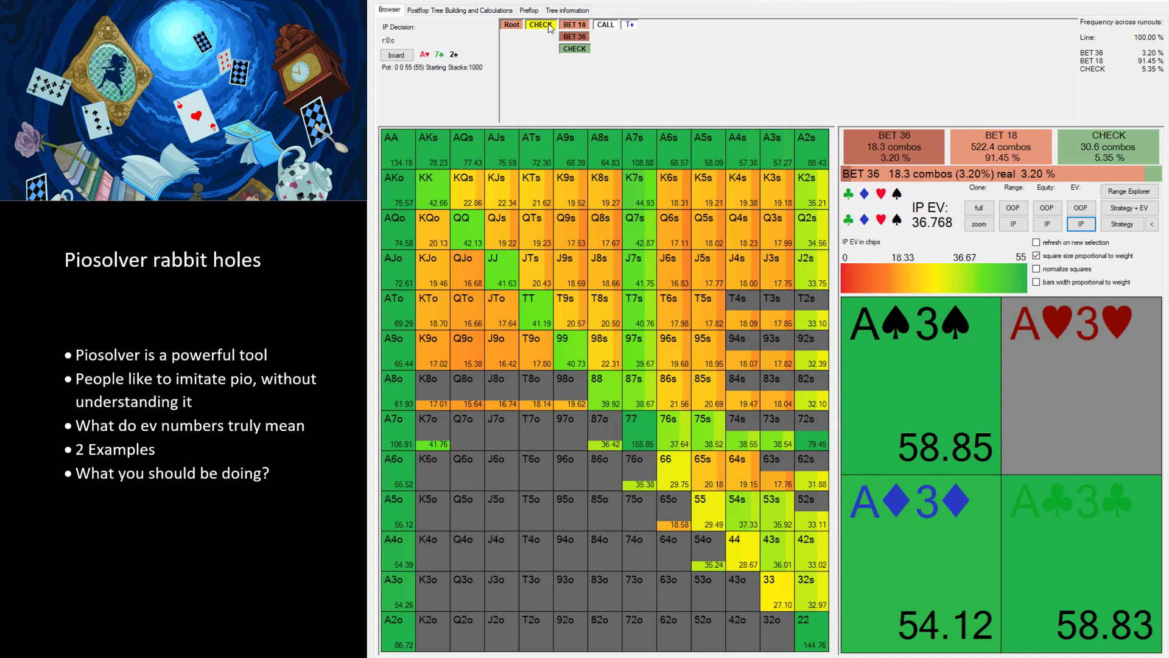
# Show IP's T♦ turn frequencies after the call and check: bet 136 29.97%, bet 68 4.32%, check 65.72%
pyautogui.click(615, 27)
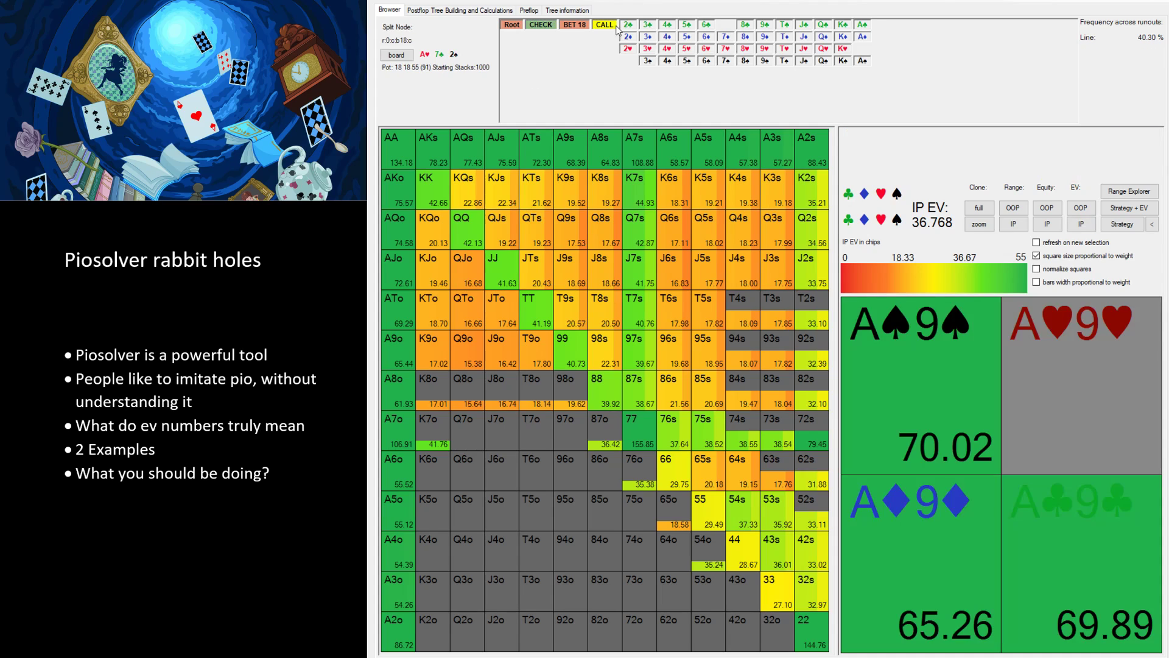
pyautogui.click(783, 38)
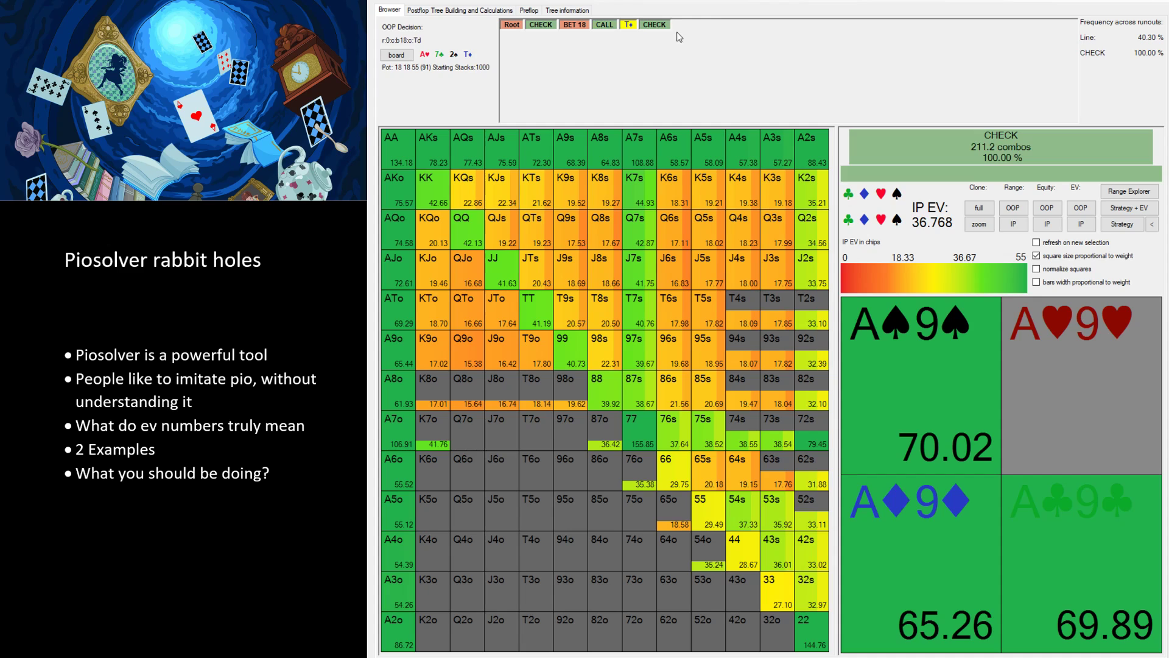
pyautogui.click(658, 25)
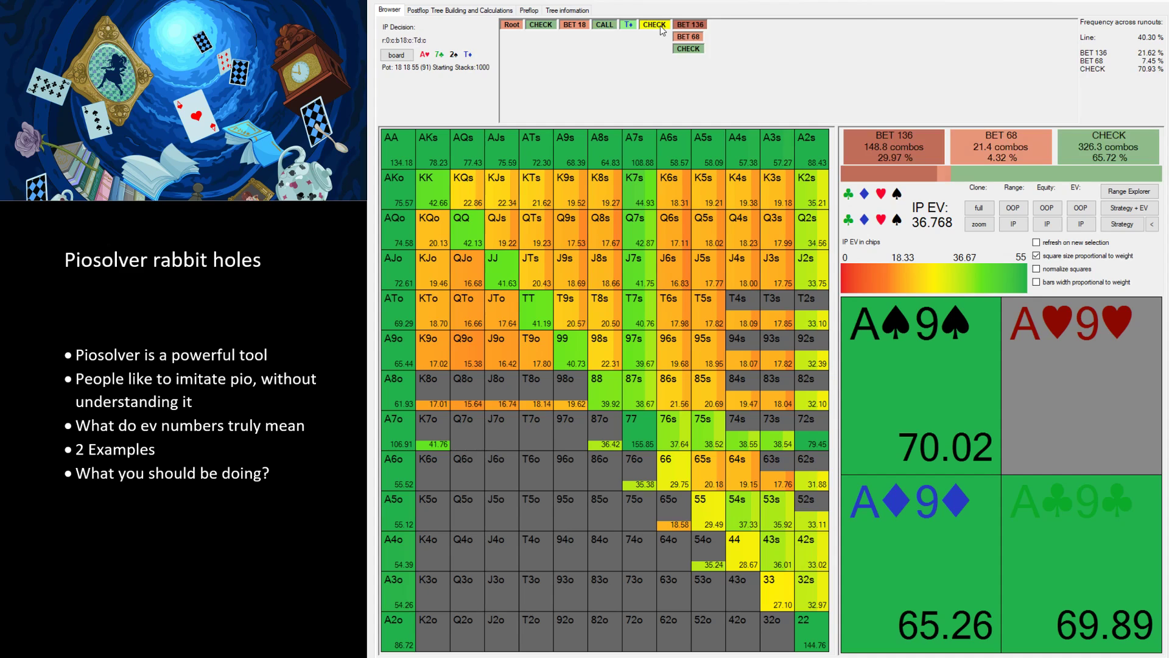
pyautogui.click(1120, 224)
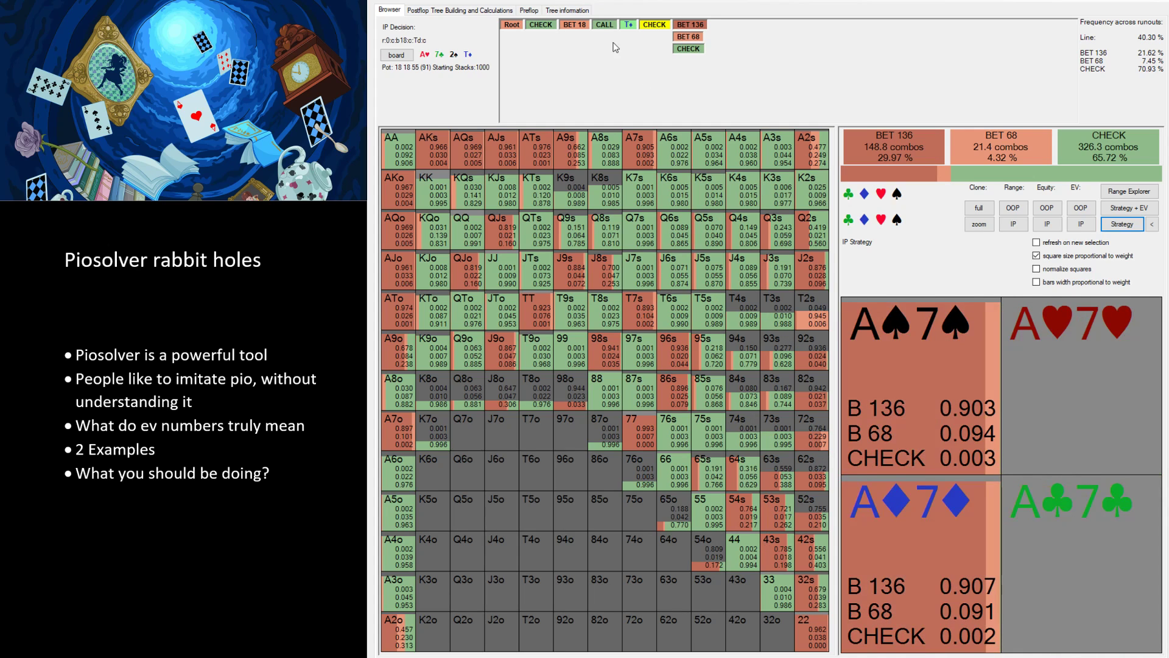
# Compare IP's turn strategies after the check on the 9♦ and 4♦ turn cards
pyautogui.click(628, 25)
pyautogui.click(766, 50)
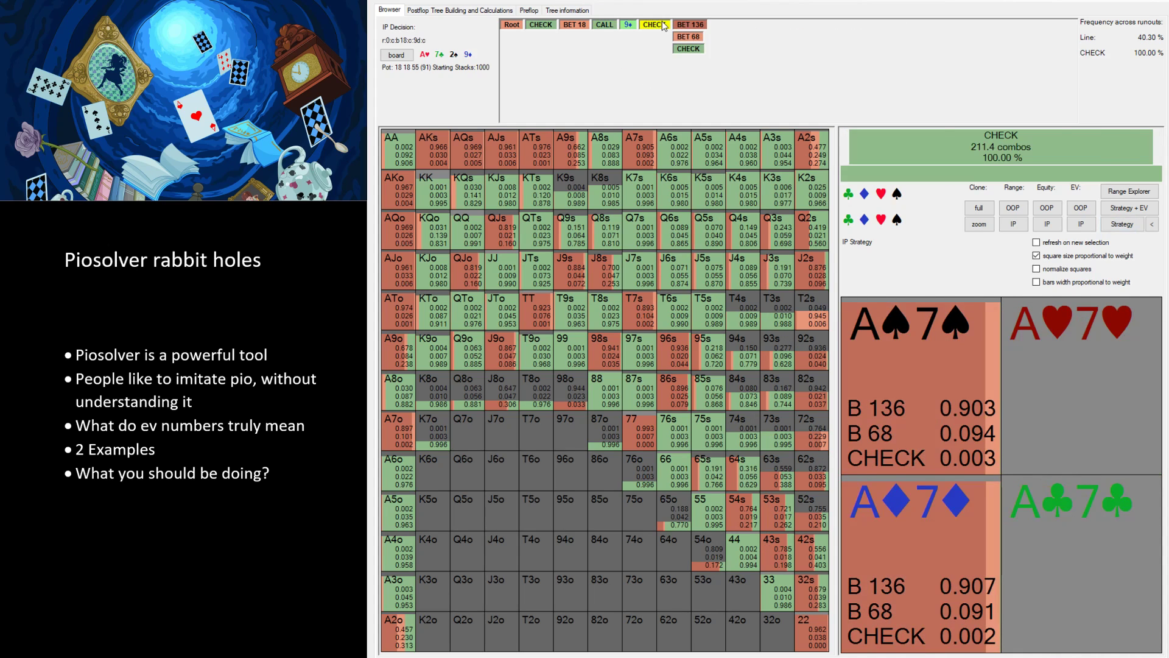
pyautogui.click(1123, 225)
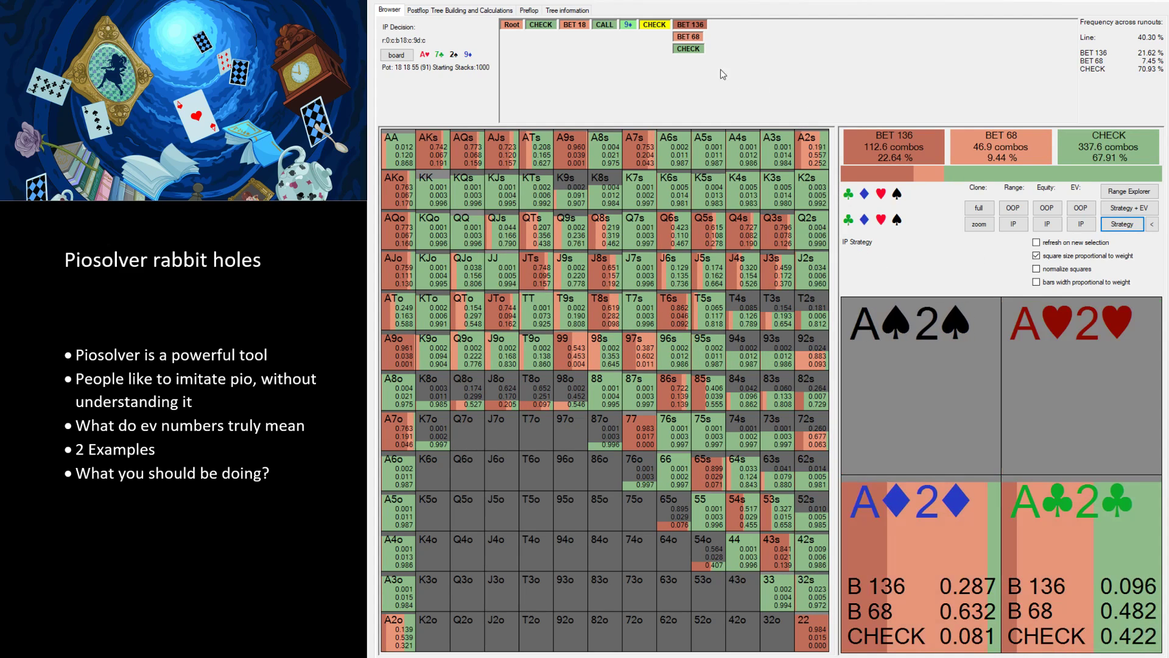
pyautogui.click(605, 25)
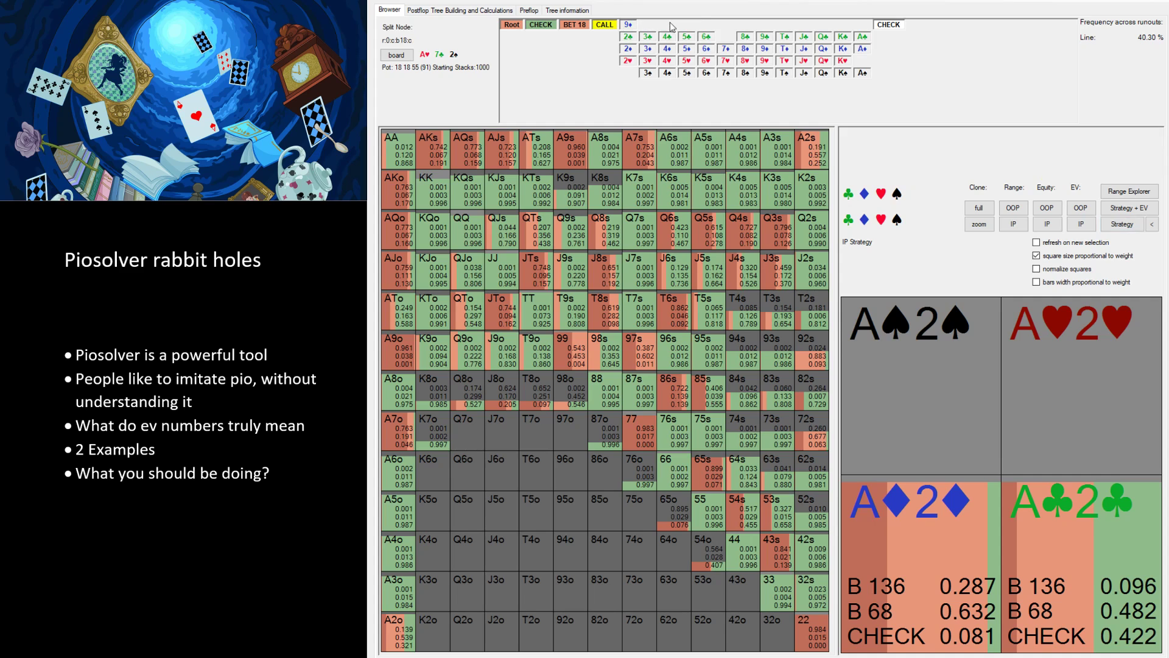
pyautogui.click(670, 46)
pyautogui.click(670, 25)
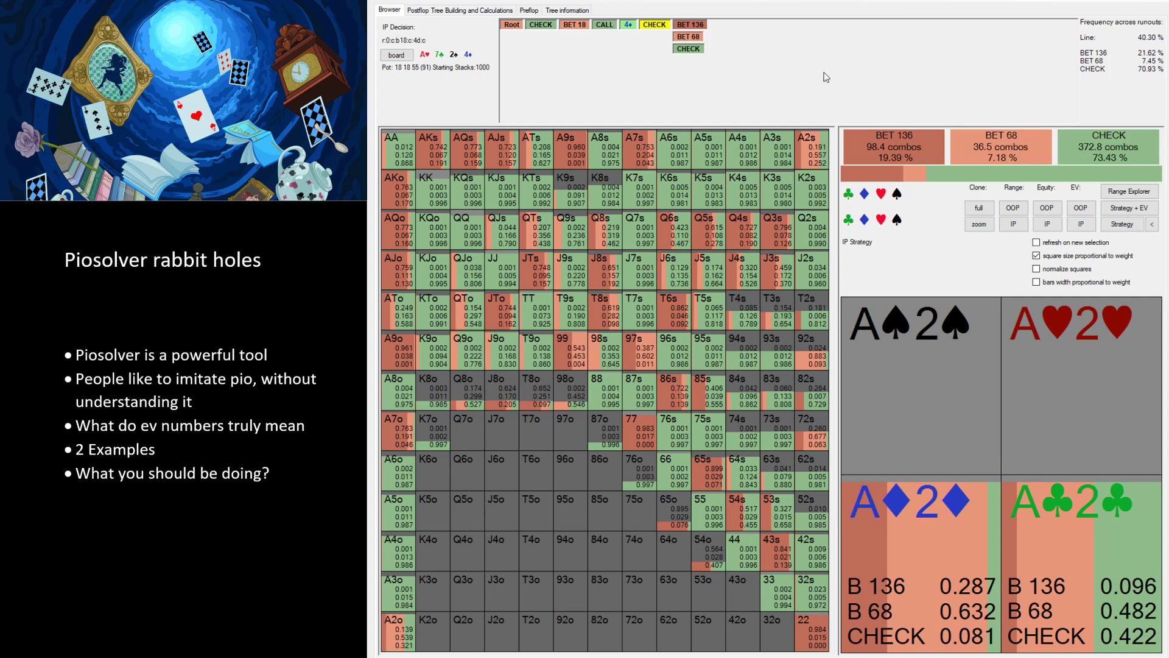
pyautogui.click(1122, 224)
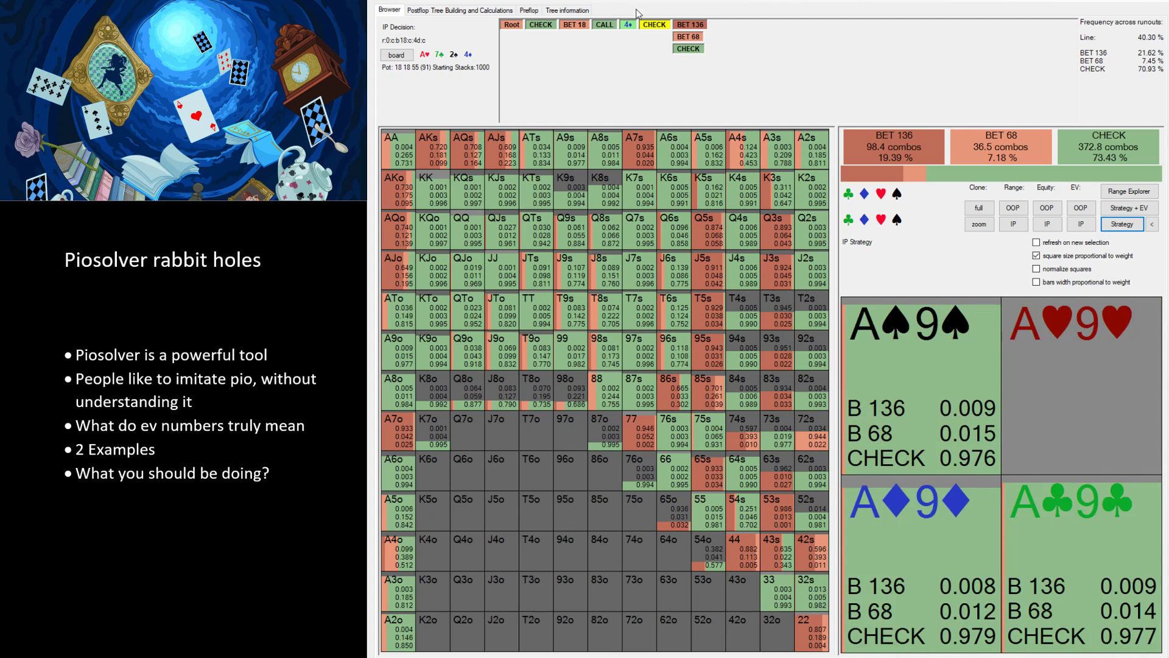
# Switch the turn to K♦ and show IP's strategy: bet 136 30.32%, bet 68 2.25%, check 67.43%
pyautogui.click(604, 25)
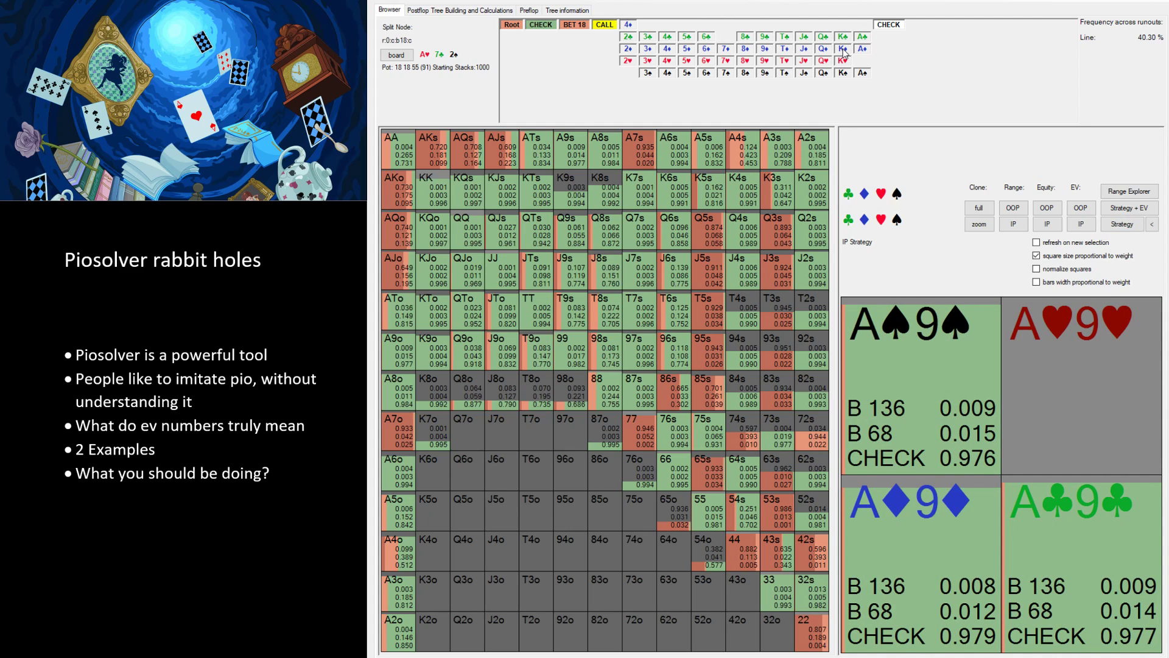
pyautogui.click(843, 50)
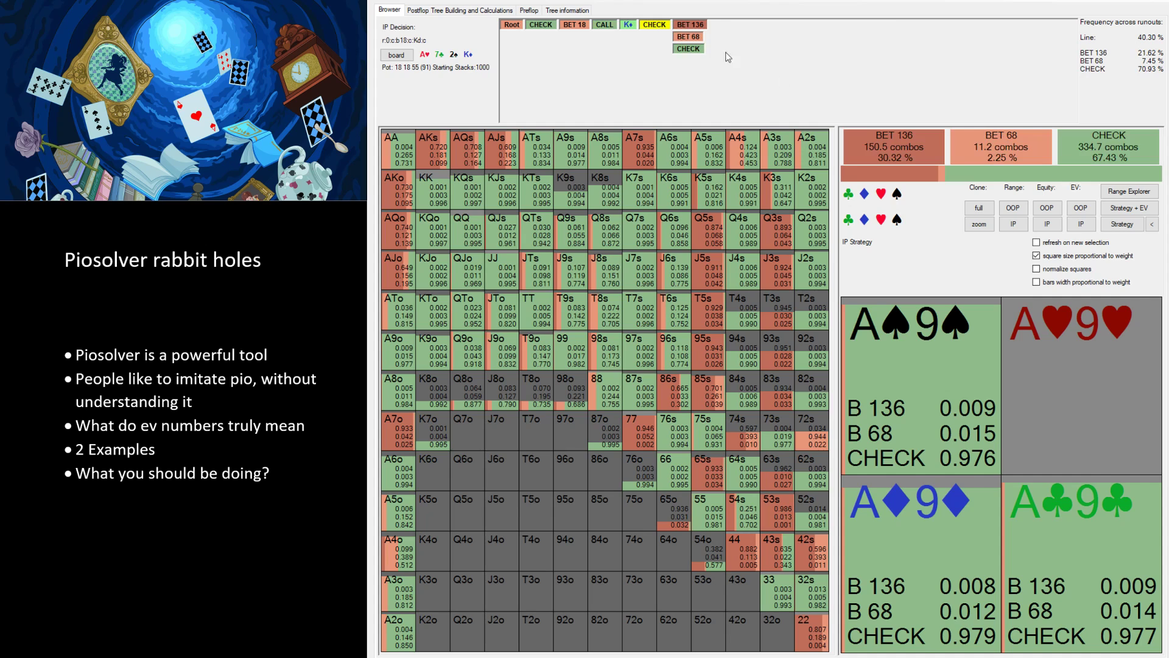
pyautogui.click(1122, 224)
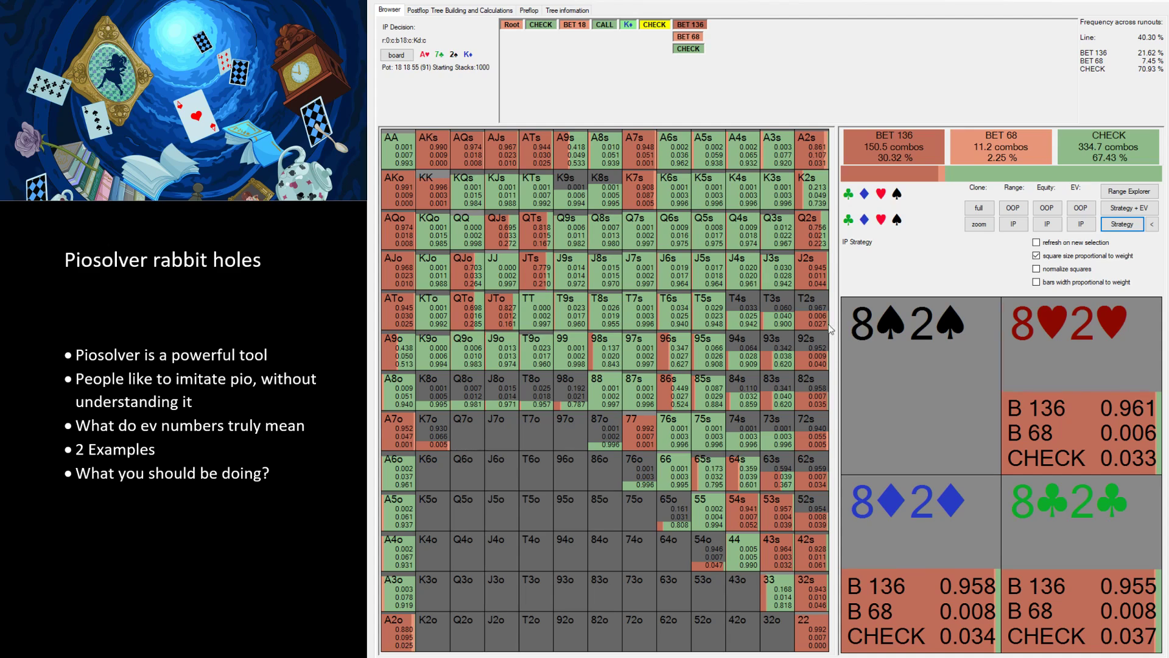
# Toggle the turn card between T♦ and K♦, settling back on T♦
pyautogui.click(628, 25)
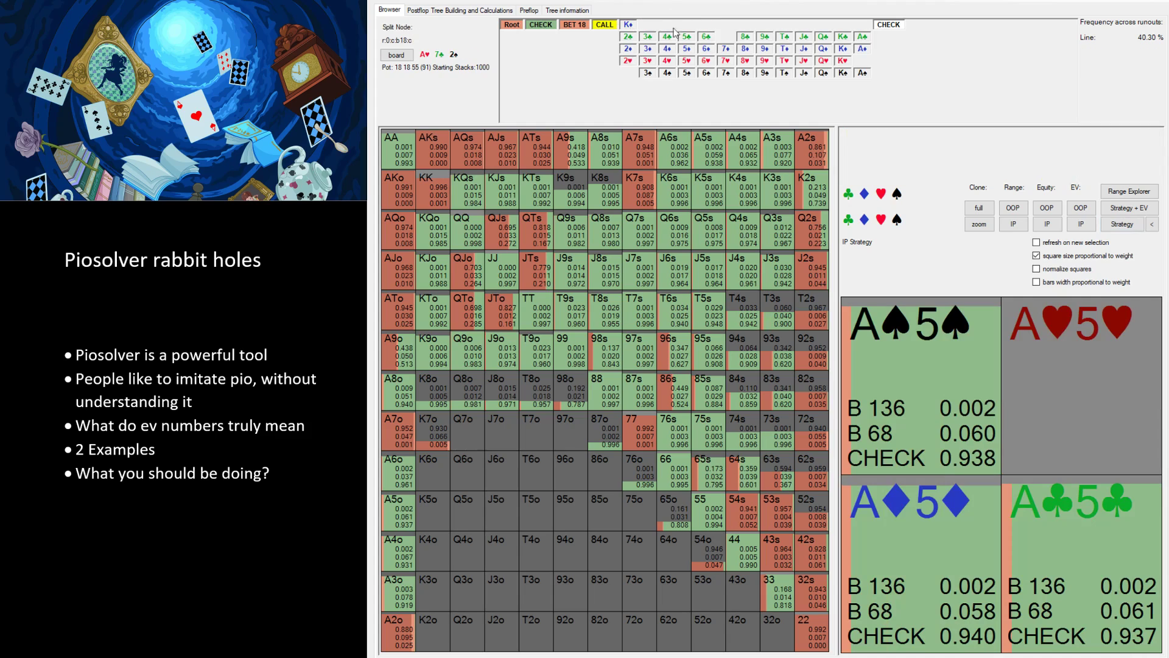
pyautogui.click(788, 49)
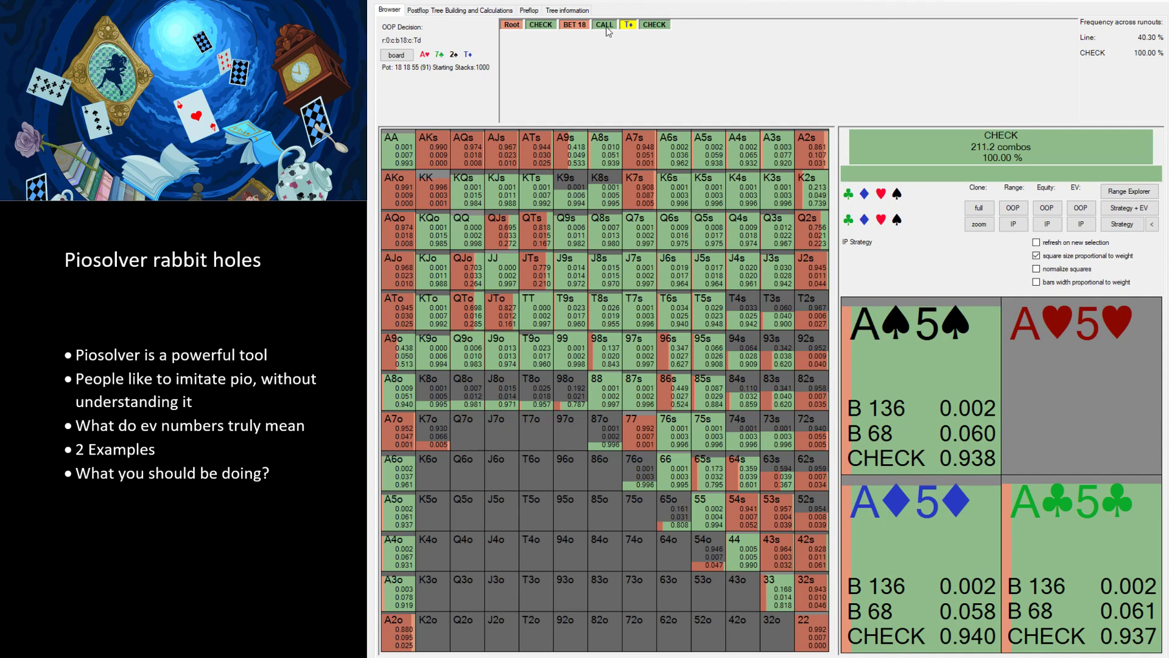
pyautogui.click(628, 24)
pyautogui.click(843, 50)
pyautogui.click(628, 24)
pyautogui.click(783, 50)
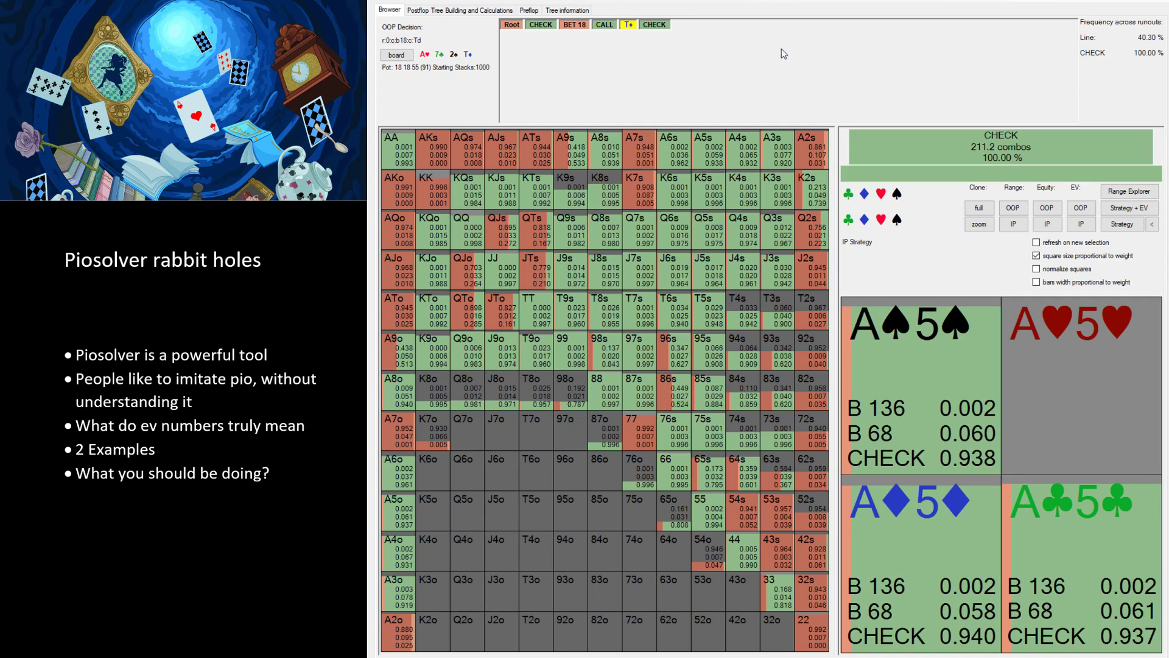
# Show IP's T♦ turn strategy after the check and follow IP's 136 bet
pyautogui.click(666, 27)
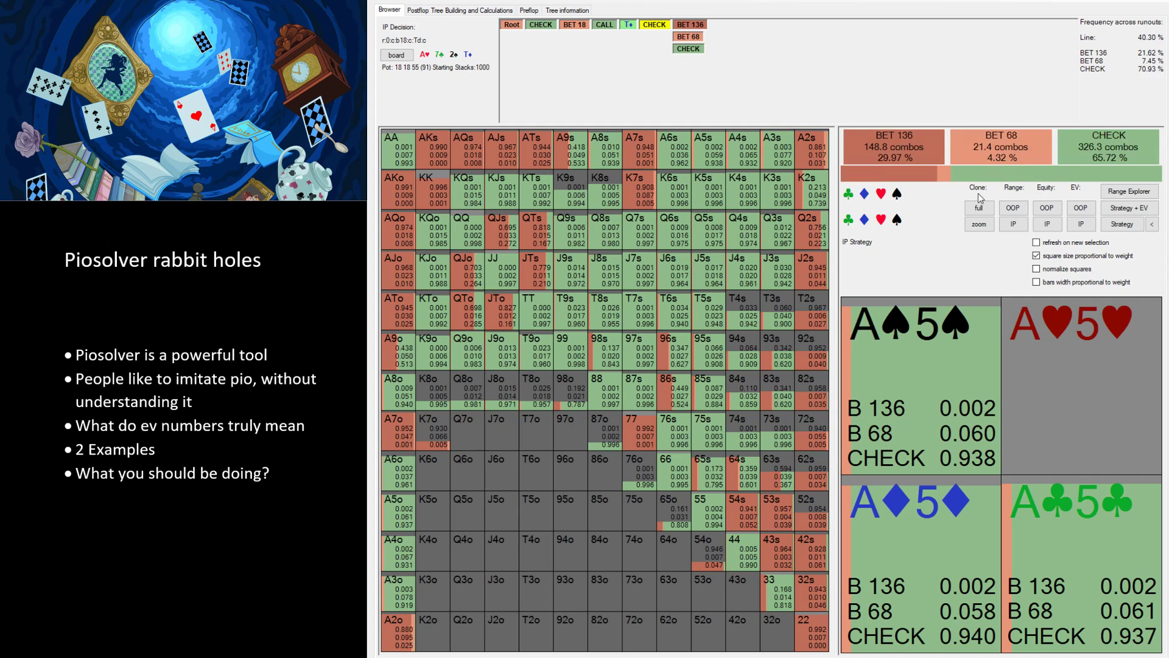
pyautogui.click(1120, 224)
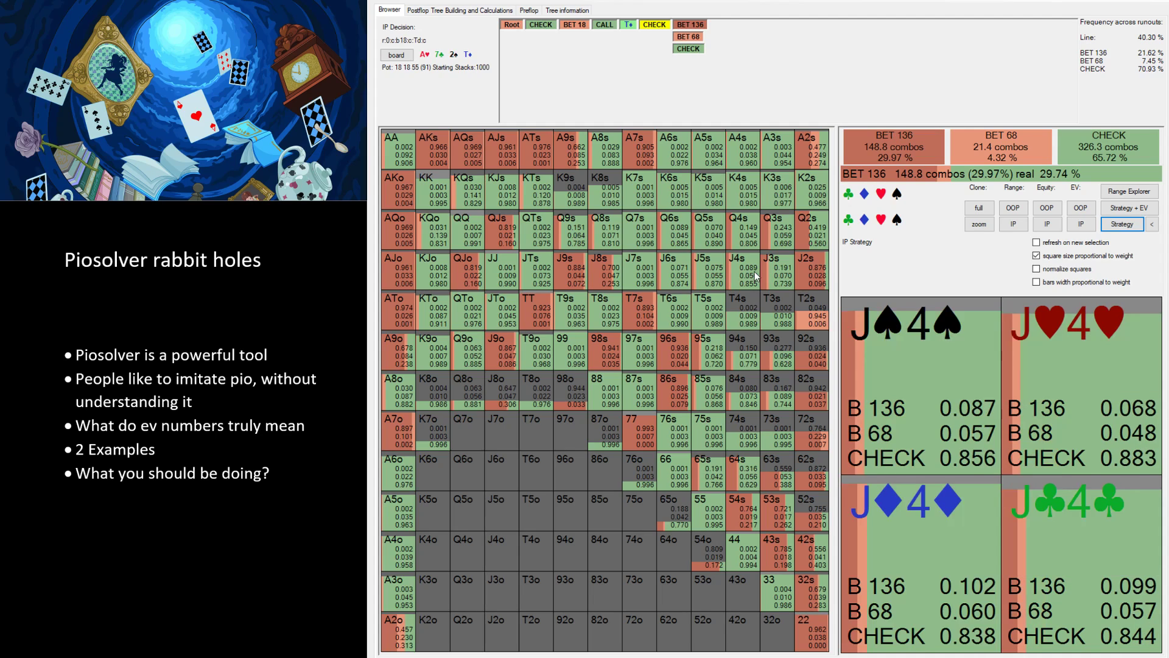
pyautogui.click(699, 26)
# Take the call, review IP's Q♦ river strategy, then return to the river card choice at pot 363
pyautogui.click(725, 43)
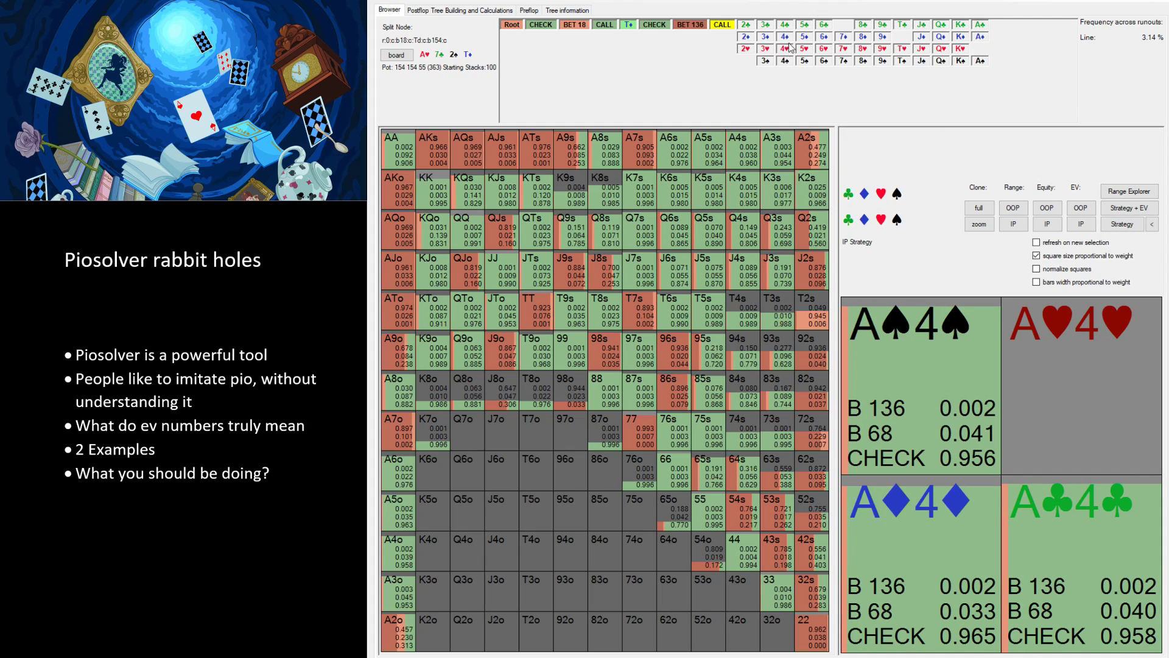
pyautogui.click(942, 38)
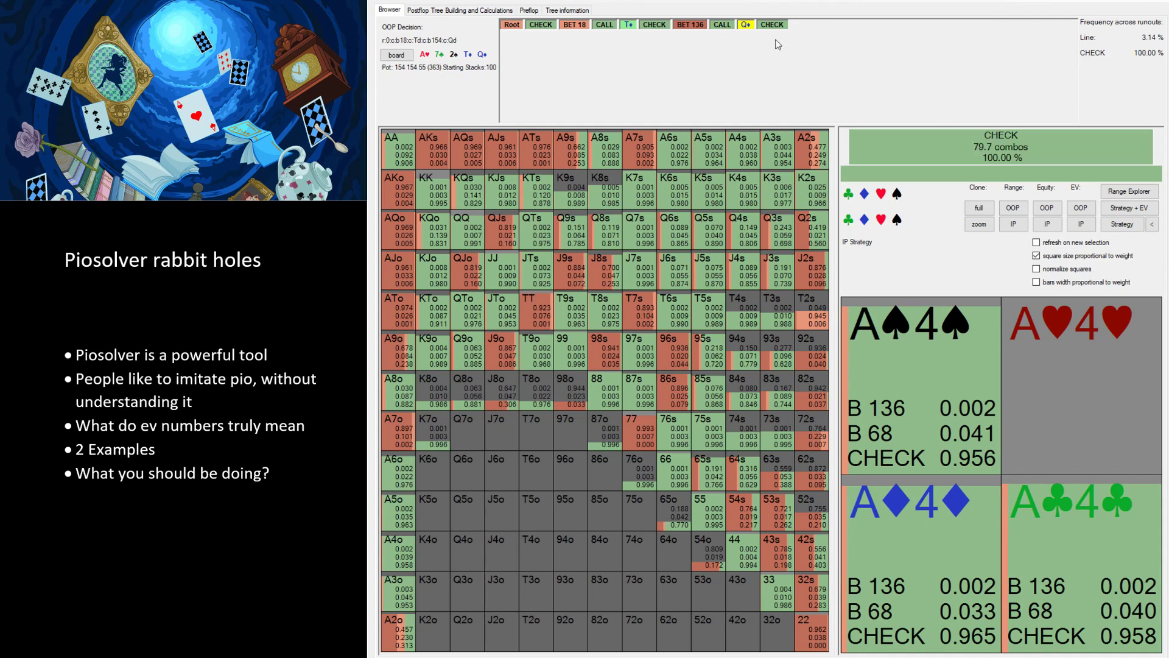
pyautogui.click(1122, 224)
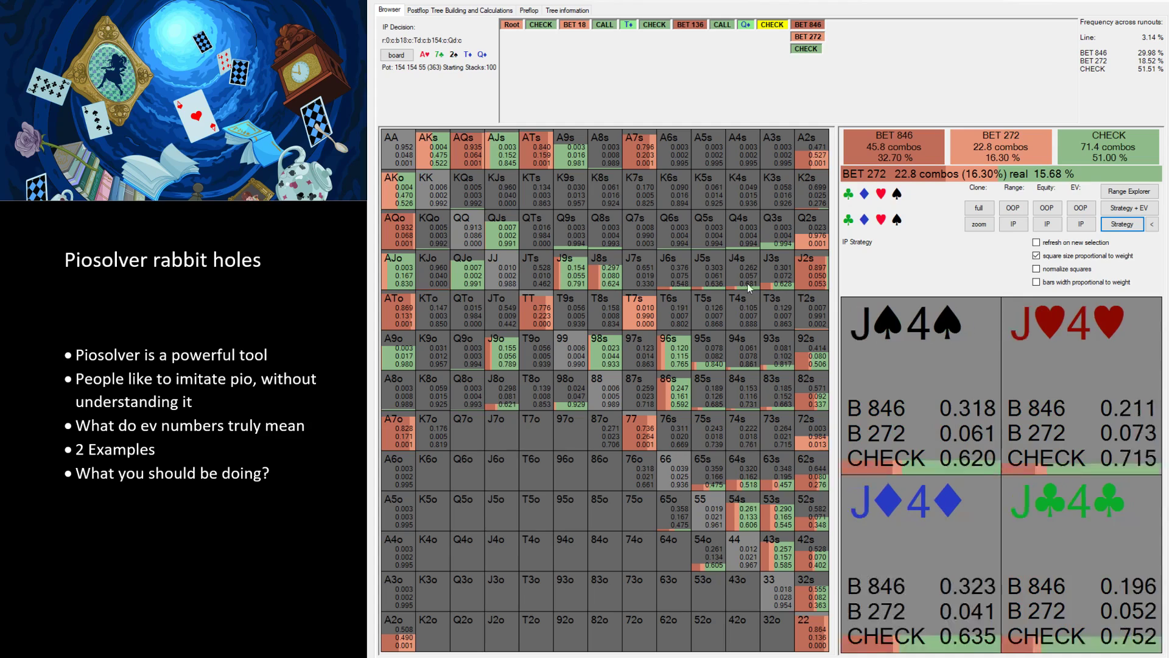
pyautogui.click(726, 25)
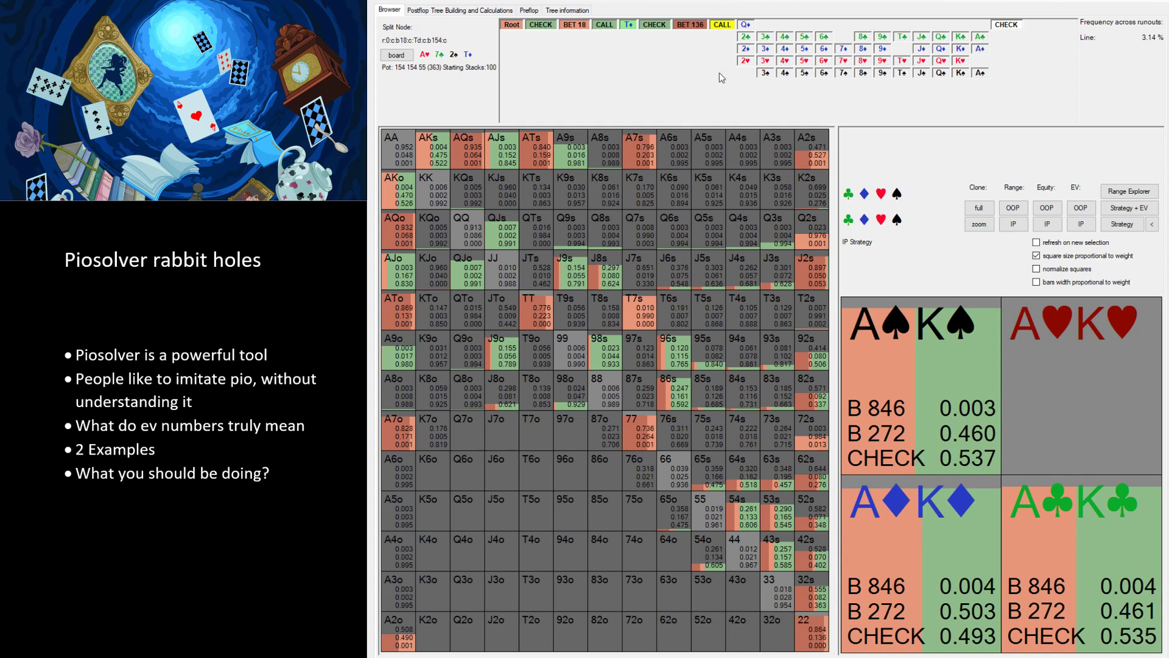
# Show IP's 5♦ river strategy with EVs after the check: bet 846 29.98%, bet 272 18.52%, check 51.51%
pyautogui.click(805, 49)
pyautogui.click(772, 24)
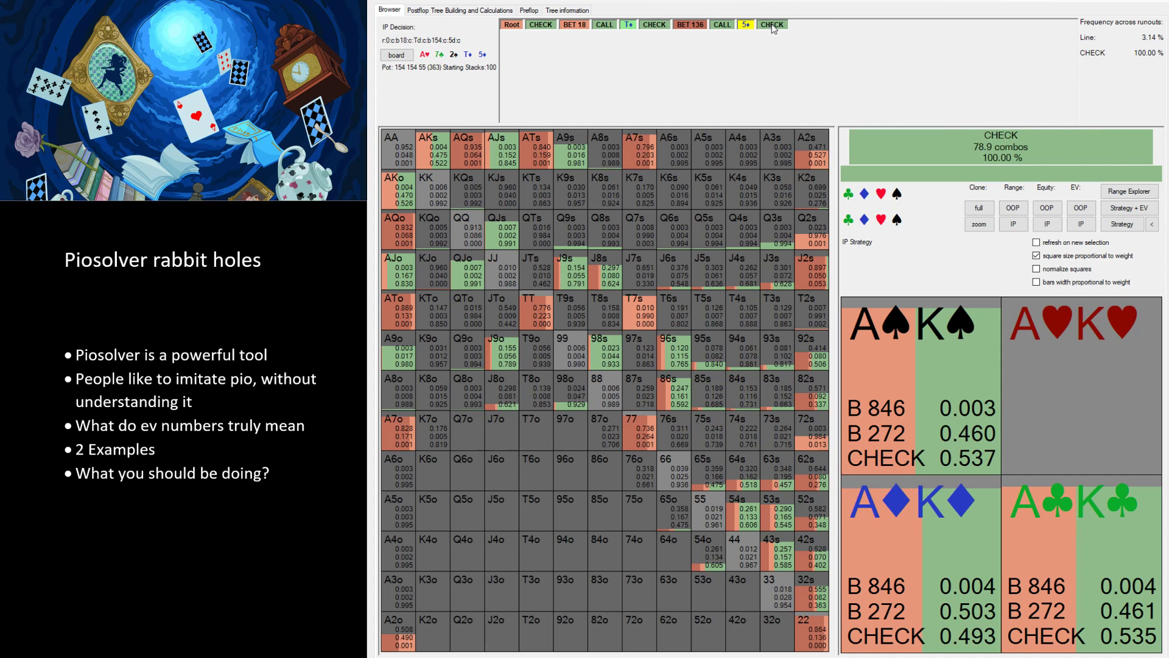
pyautogui.click(1131, 208)
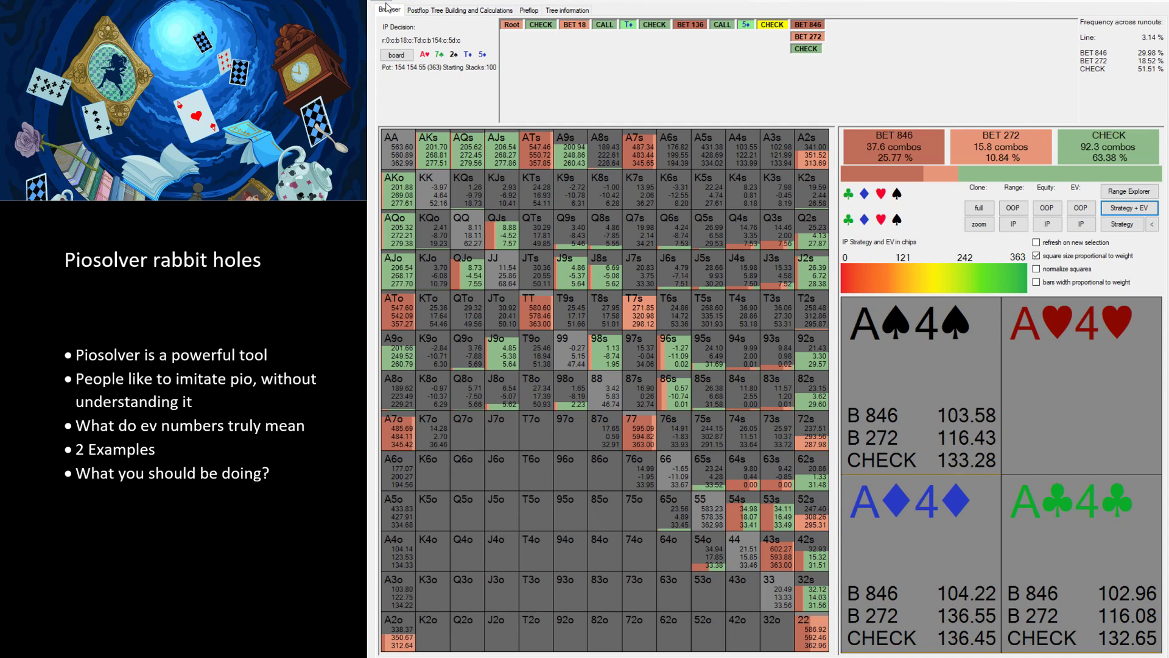
# Load the saved T♥ 8♥ 5♠ solved tree and glance at its build settings
pyautogui.hotkey('ctrl', 's')
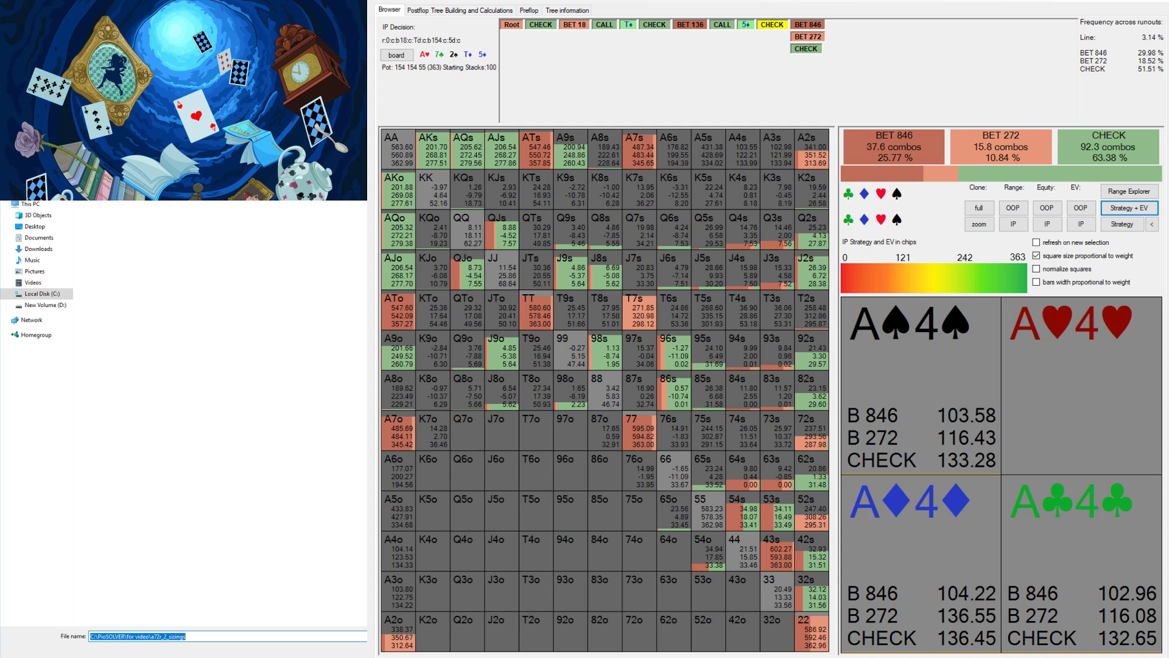
pyautogui.press('Return')
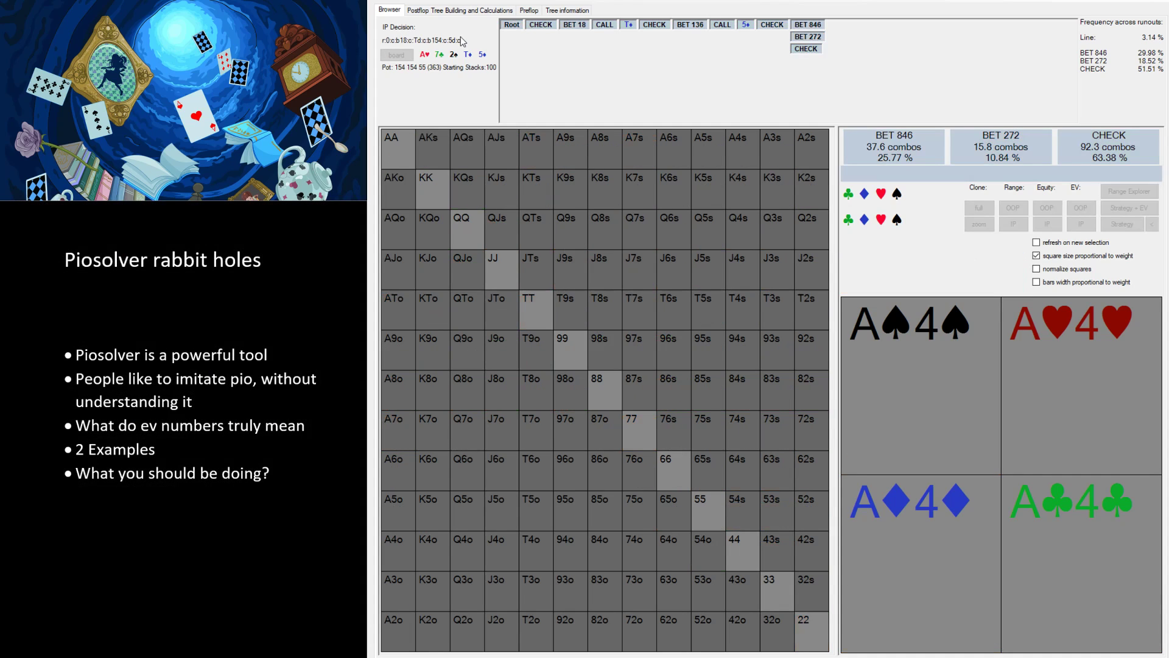
pyautogui.click(460, 11)
pyautogui.click(389, 10)
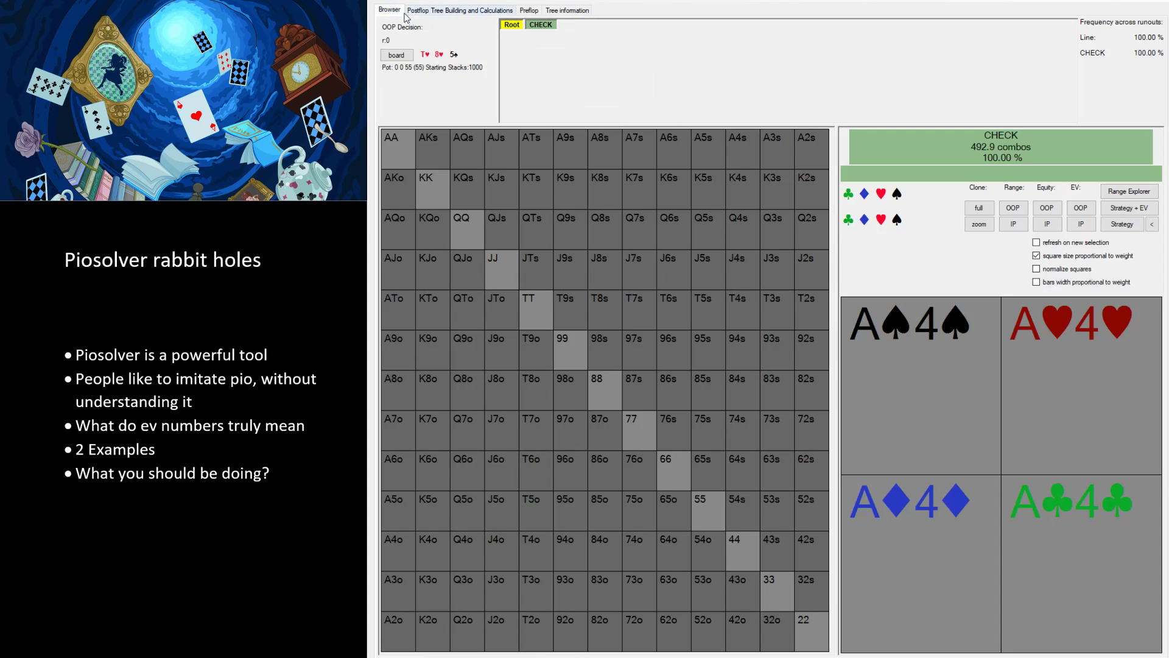
# Follow check, bet 36 and call to the K♥ turn, then the out-of-position turn check
pyautogui.click(528, 27)
pyautogui.click(578, 27)
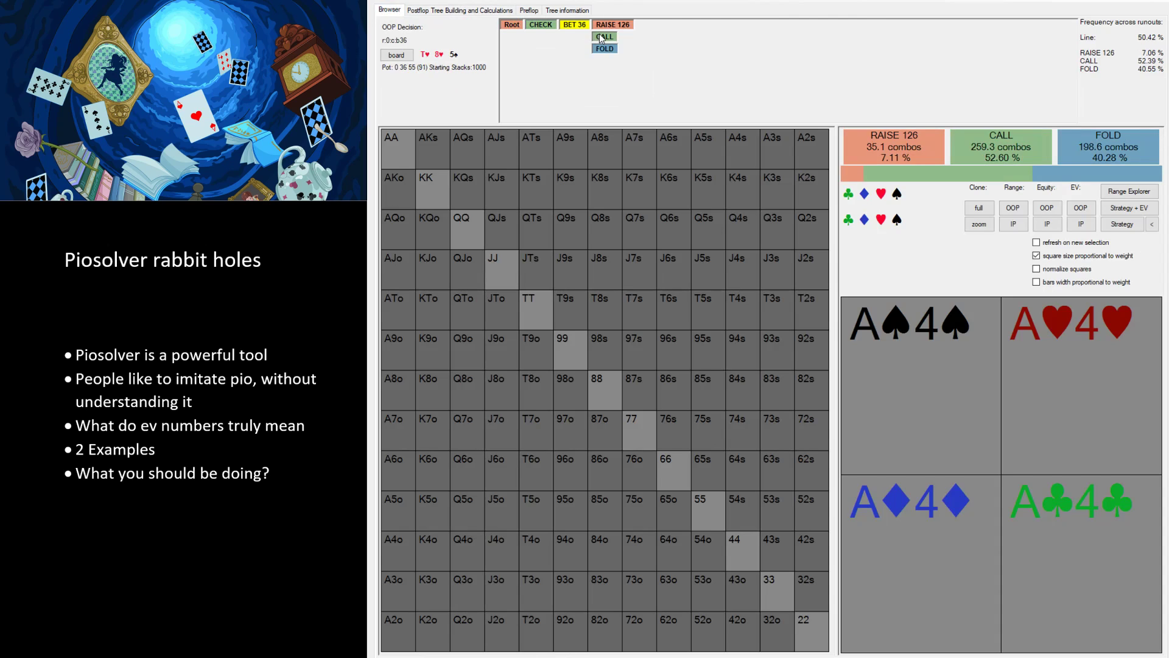
pyautogui.click(600, 29)
pyautogui.click(841, 50)
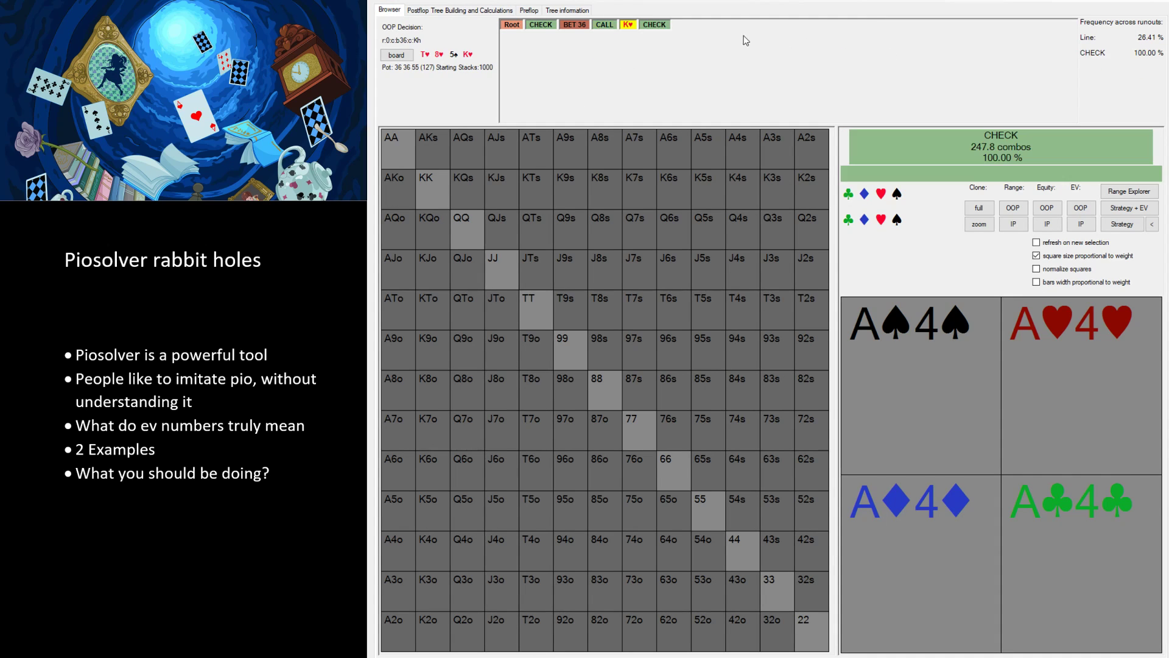
pyautogui.click(655, 26)
# Display IP's K♥ turn strategy on the hand grid, with A♥9♥ betting 95 at 0.898
pyautogui.click(1122, 224)
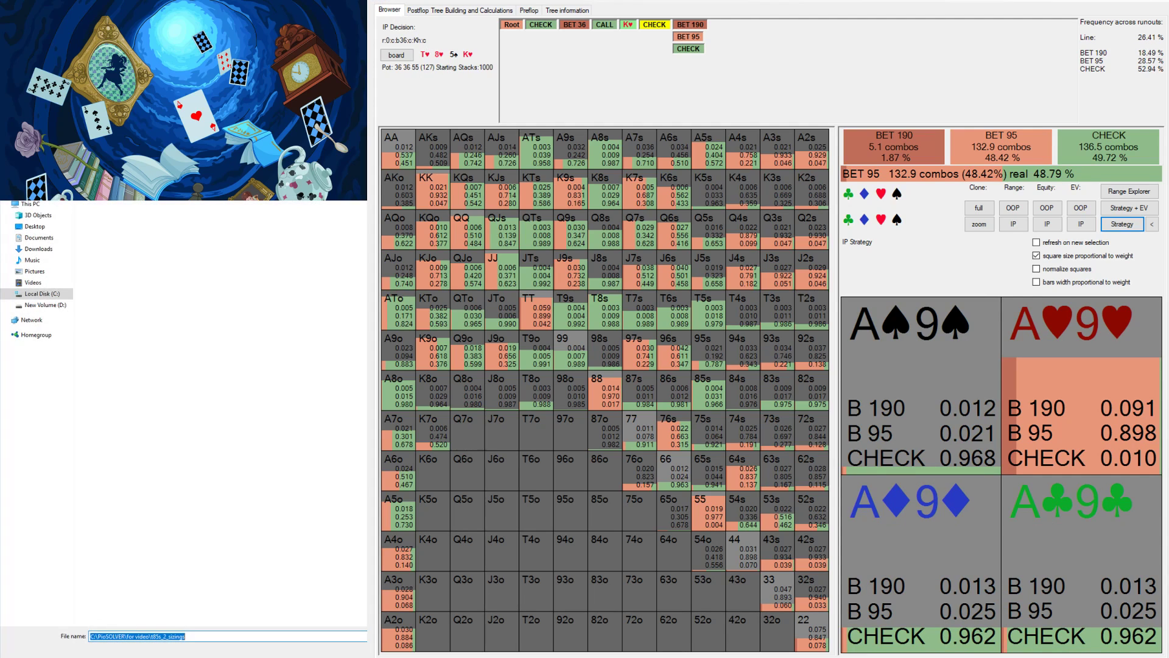
# Load the J♥8♠3♥ tree and show OOP's 6♦ turn strategy after bet 18–call: bet 136 18.93%, check 71.18%
pyautogui.press('Return')
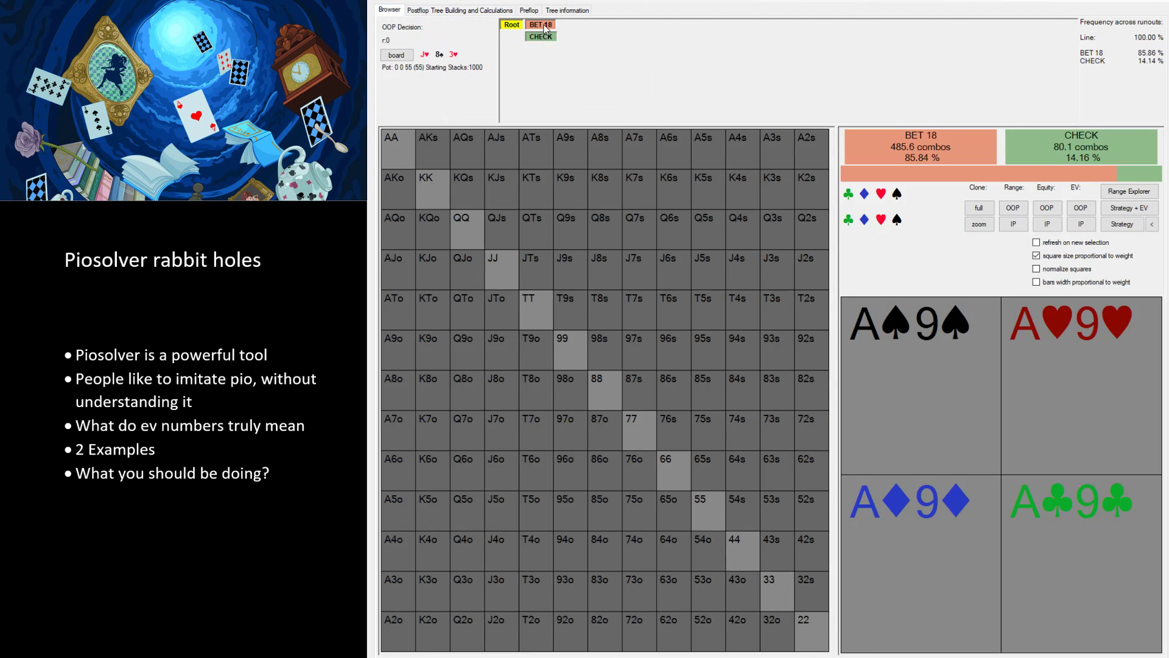
pyautogui.click(541, 26)
pyautogui.click(572, 39)
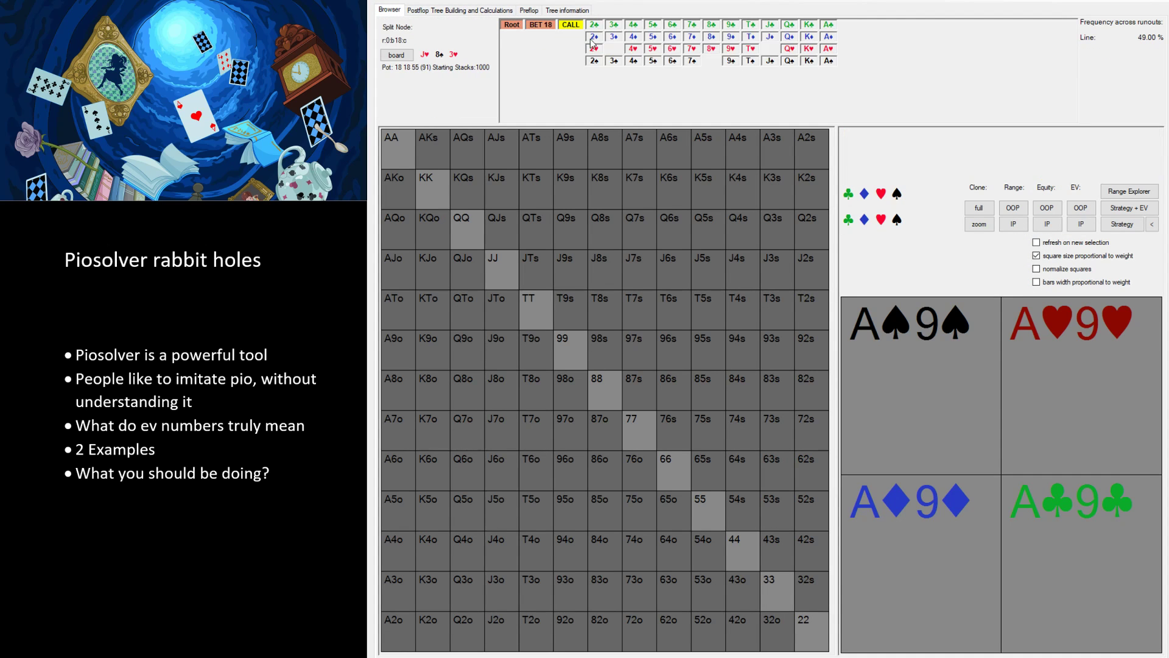
pyautogui.click(671, 38)
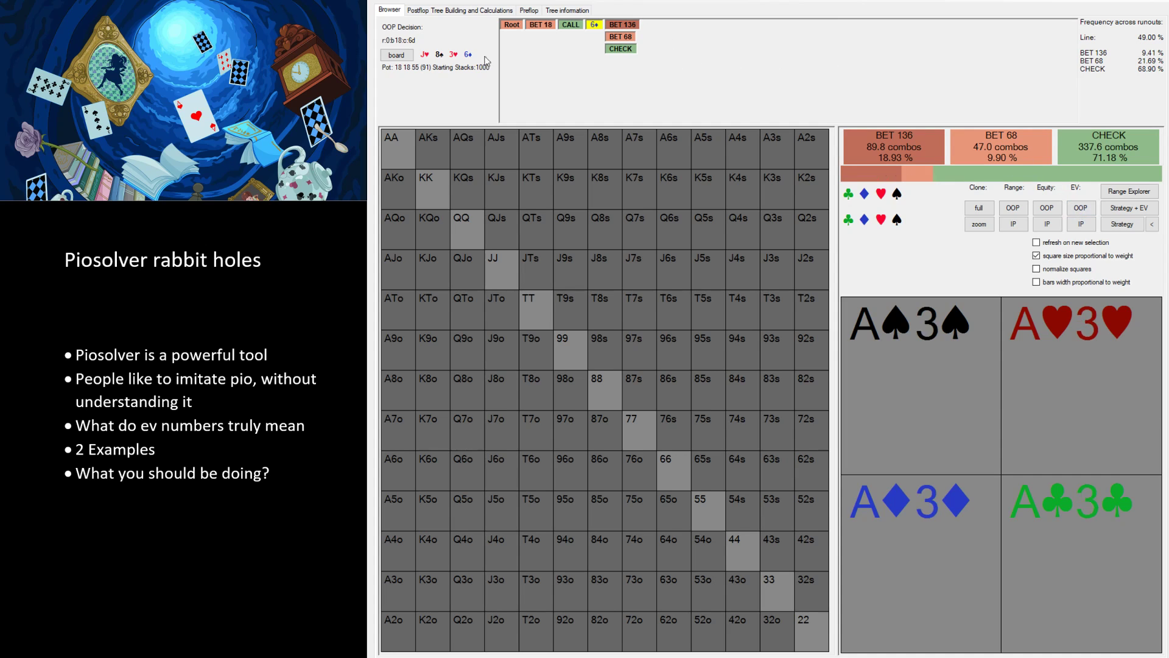
pyautogui.click(1127, 224)
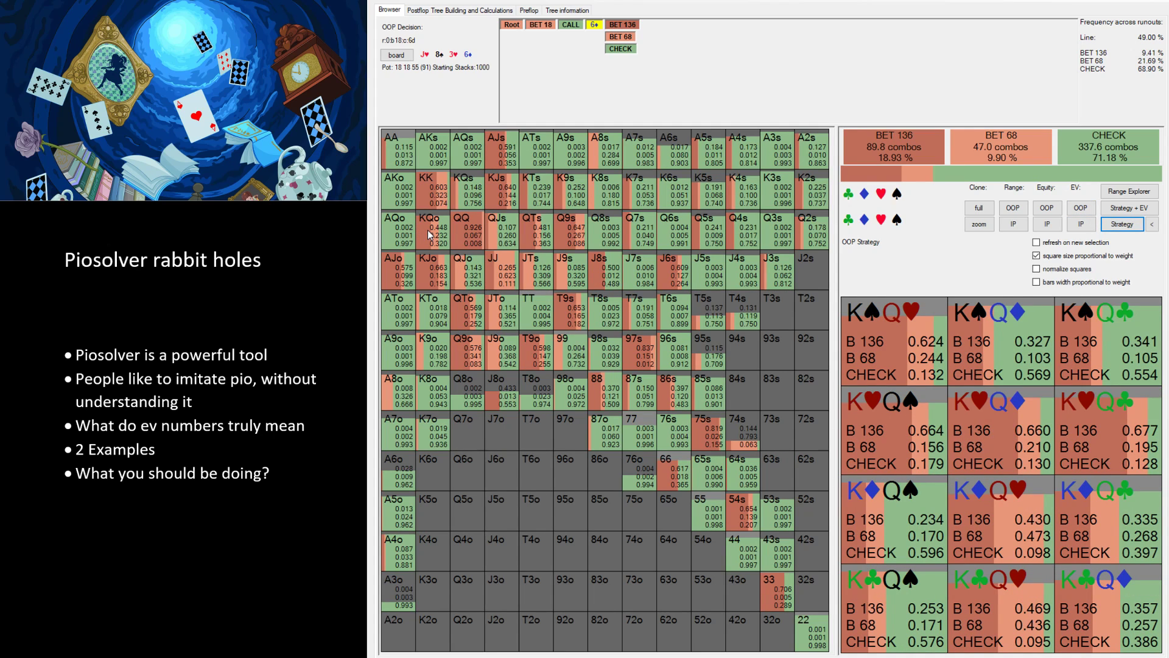
# Follow bet 136, call to the 6♣ river and OOP's check: IP bets 846 13.52%, 272 24.26%, checks 62.22%
pyautogui.click(633, 27)
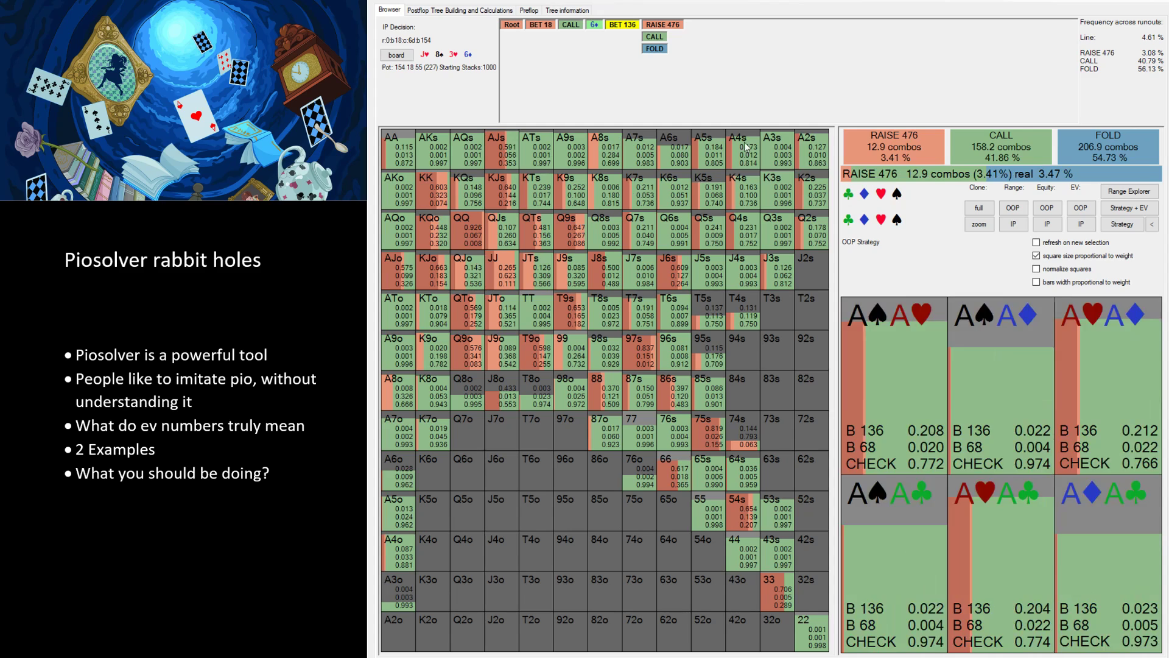
pyautogui.click(655, 36)
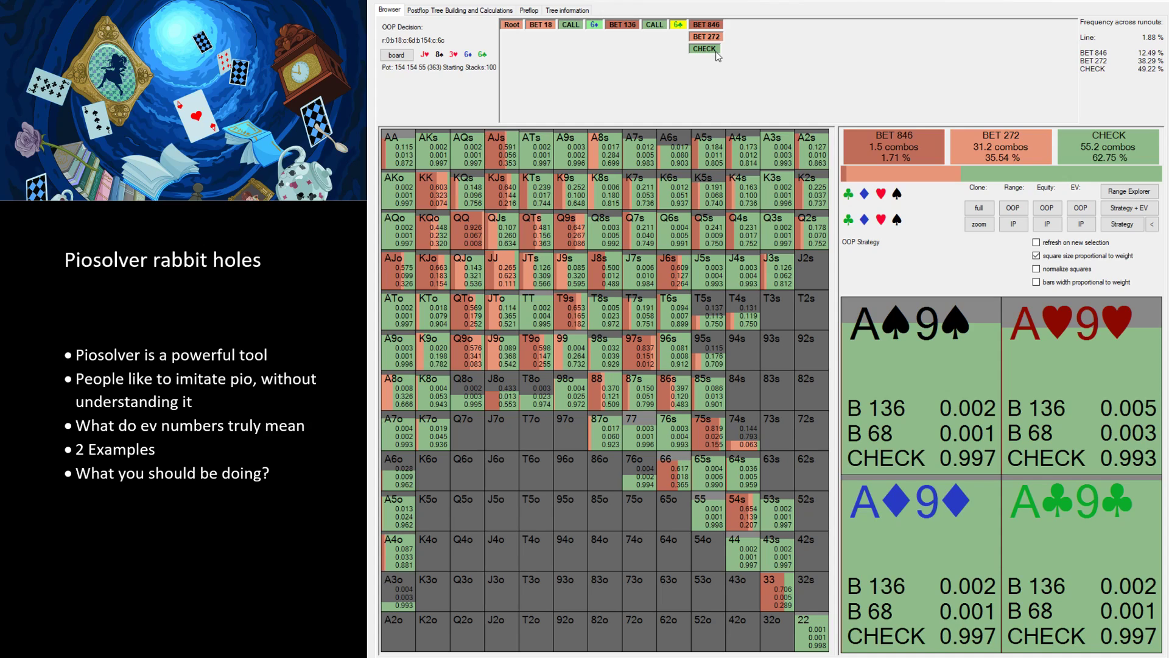
pyautogui.click(716, 51)
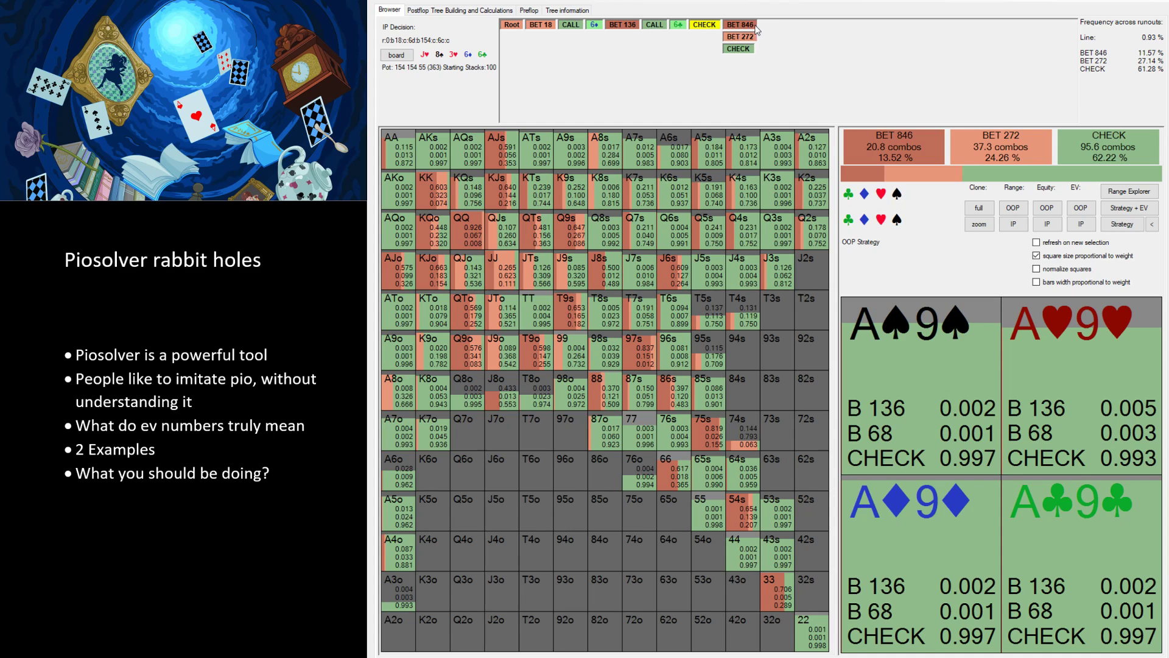
# Show OOP's response to the 846 river bet: call 23.79%, fold 76.21%, AQ combos calling about 98%
pyautogui.click(740, 28)
pyautogui.click(1122, 224)
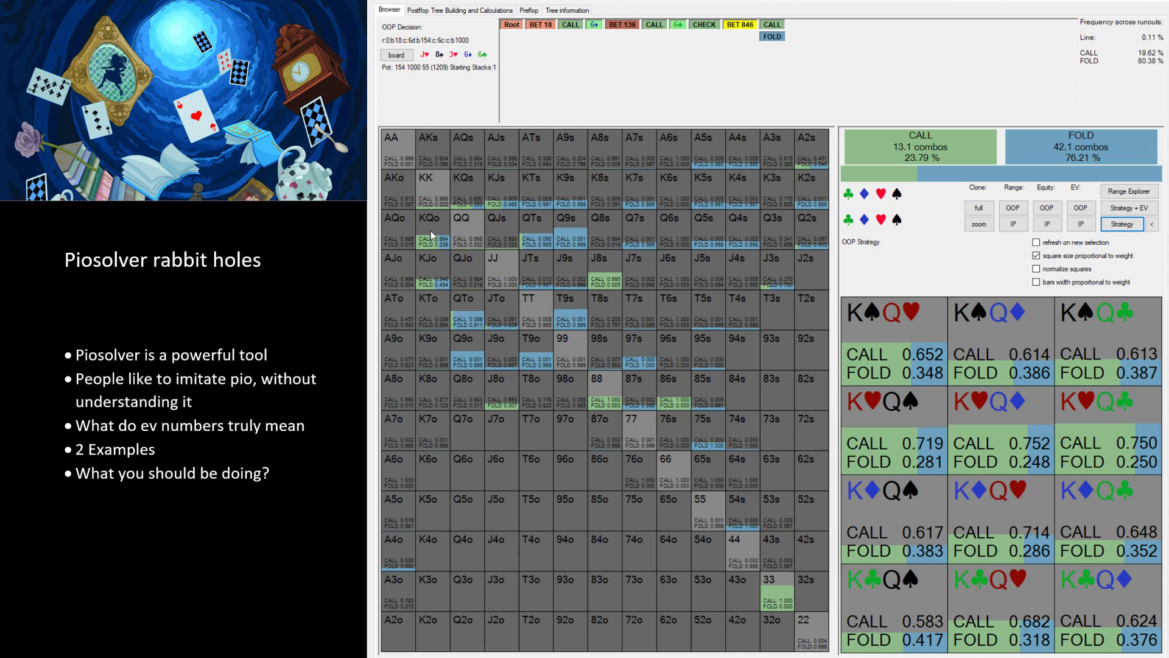
pyautogui.moveTo(399, 230)
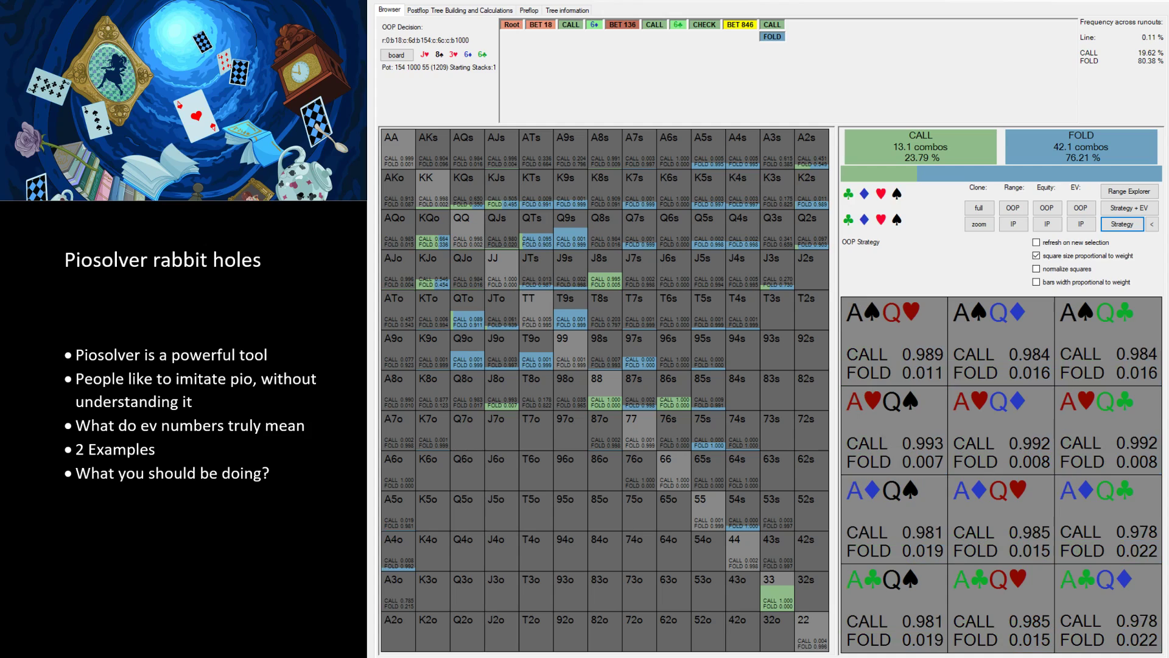